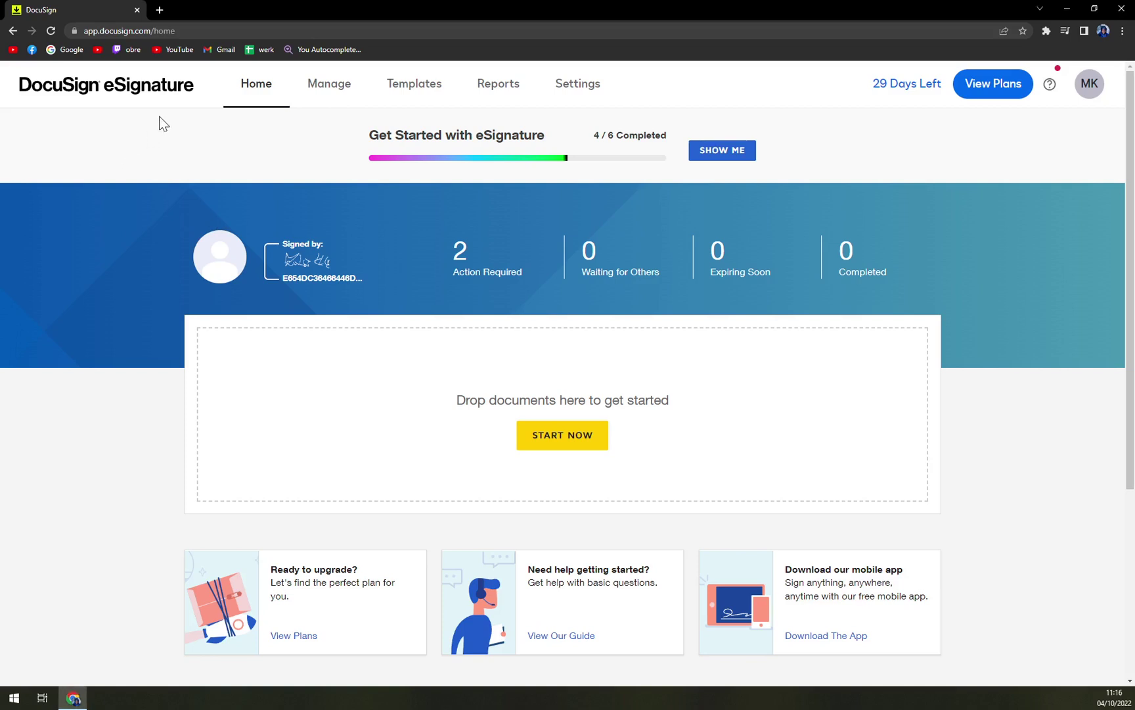
Start a new envelope and add the Template Tutorial template, bringing in sample.pdf.
left_click(493, 447)
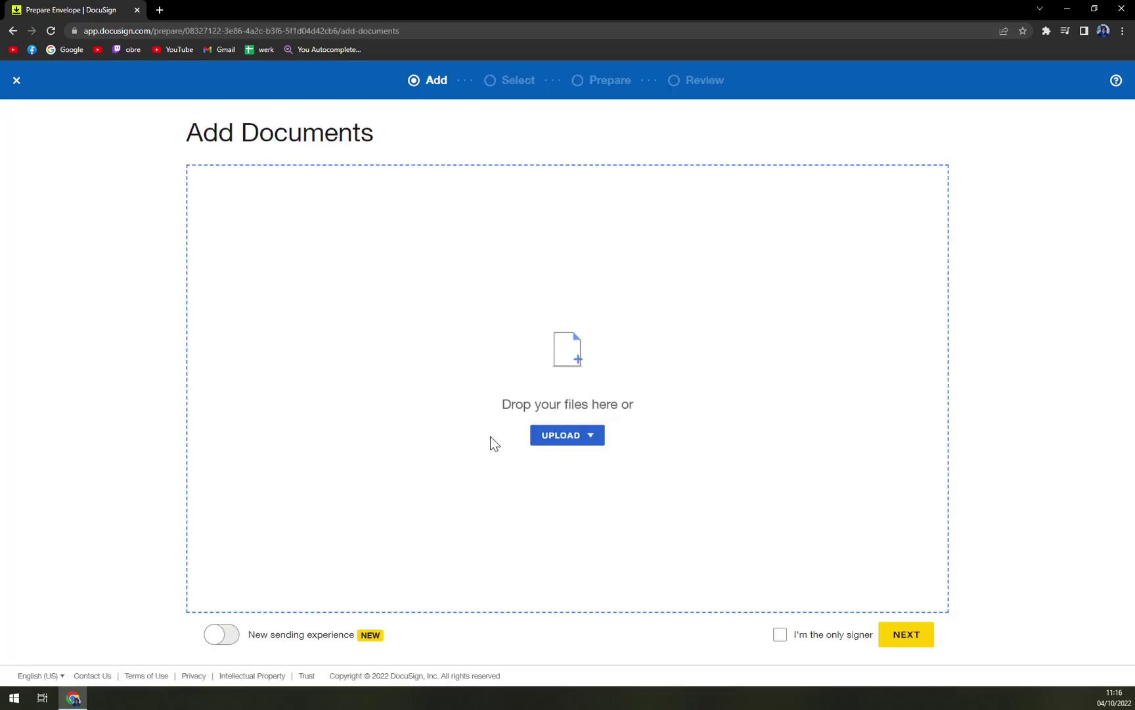
left_click(591, 439)
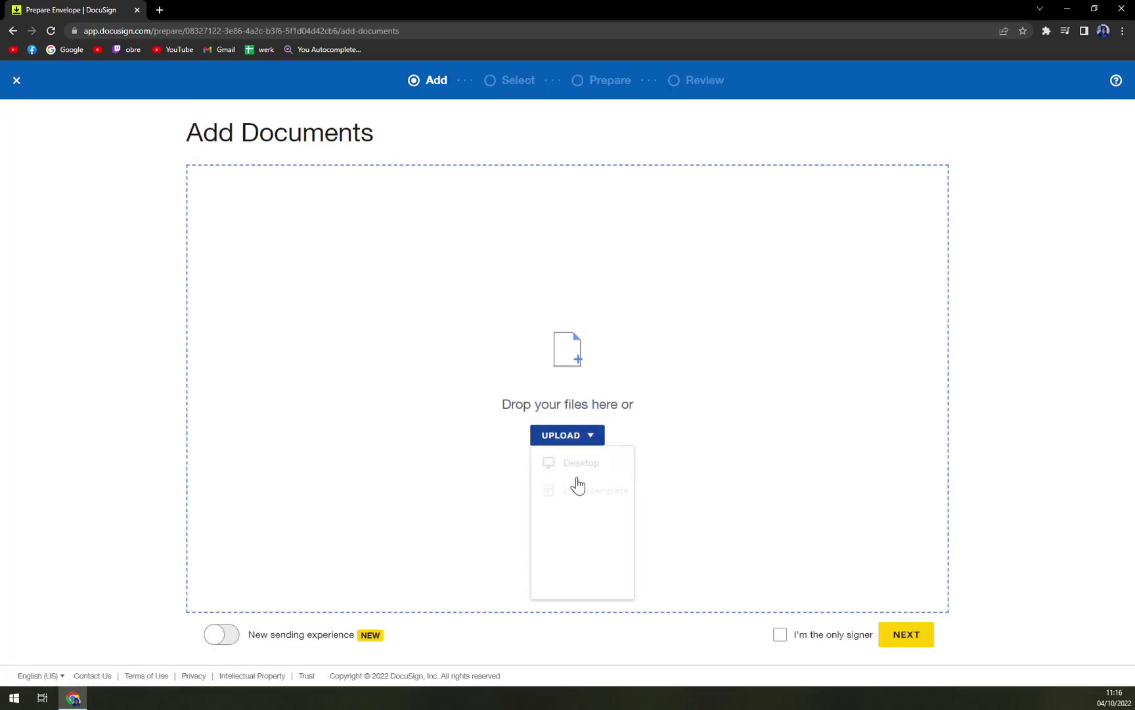
left_click(596, 504)
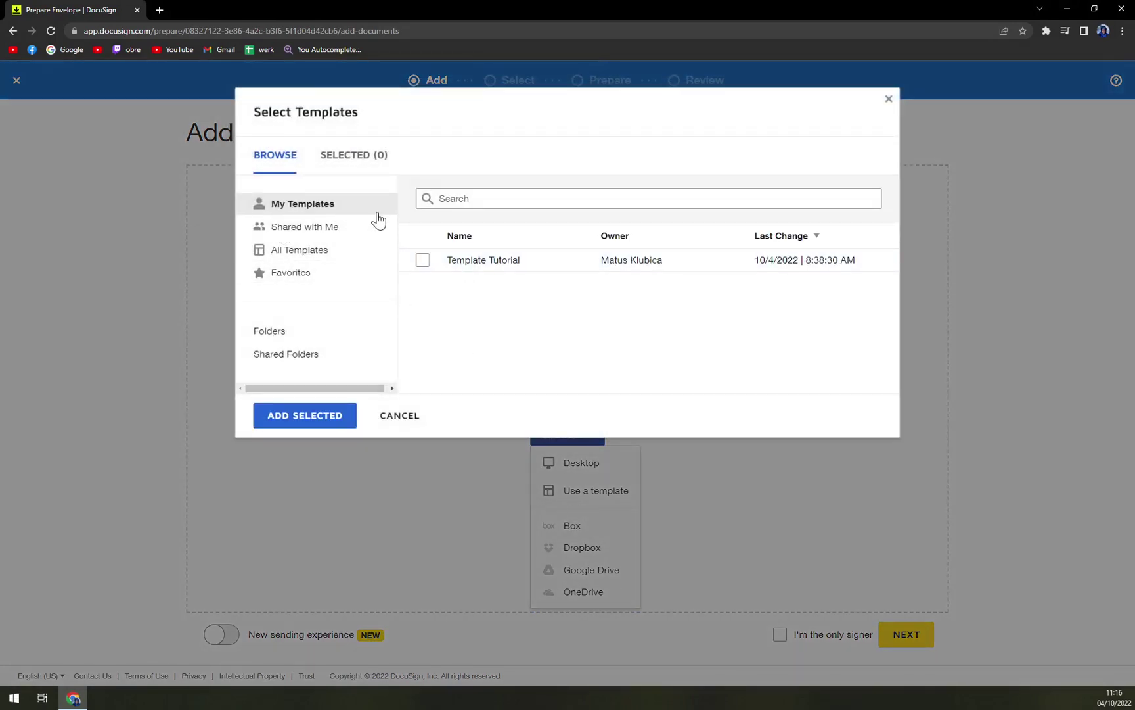
left_click(424, 260)
left_click(308, 420)
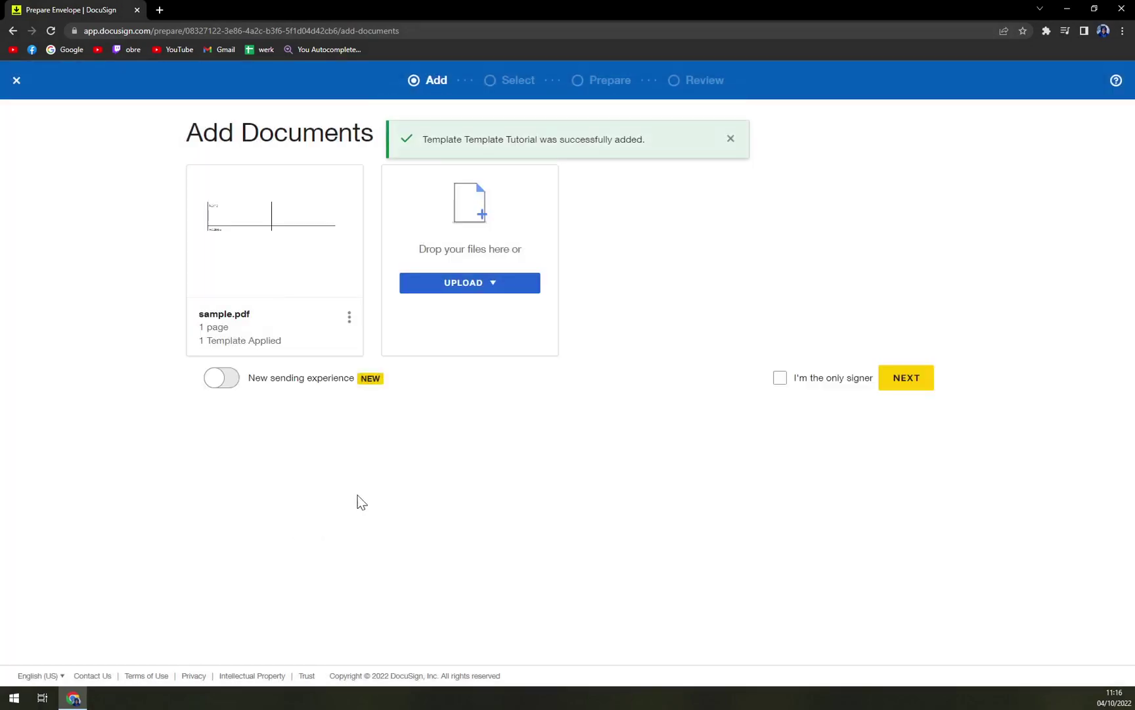
On the recipients step, fill the Client signer's name and e-mail from the suggested saved contact.
left_click(907, 385)
left_click(447, 358)
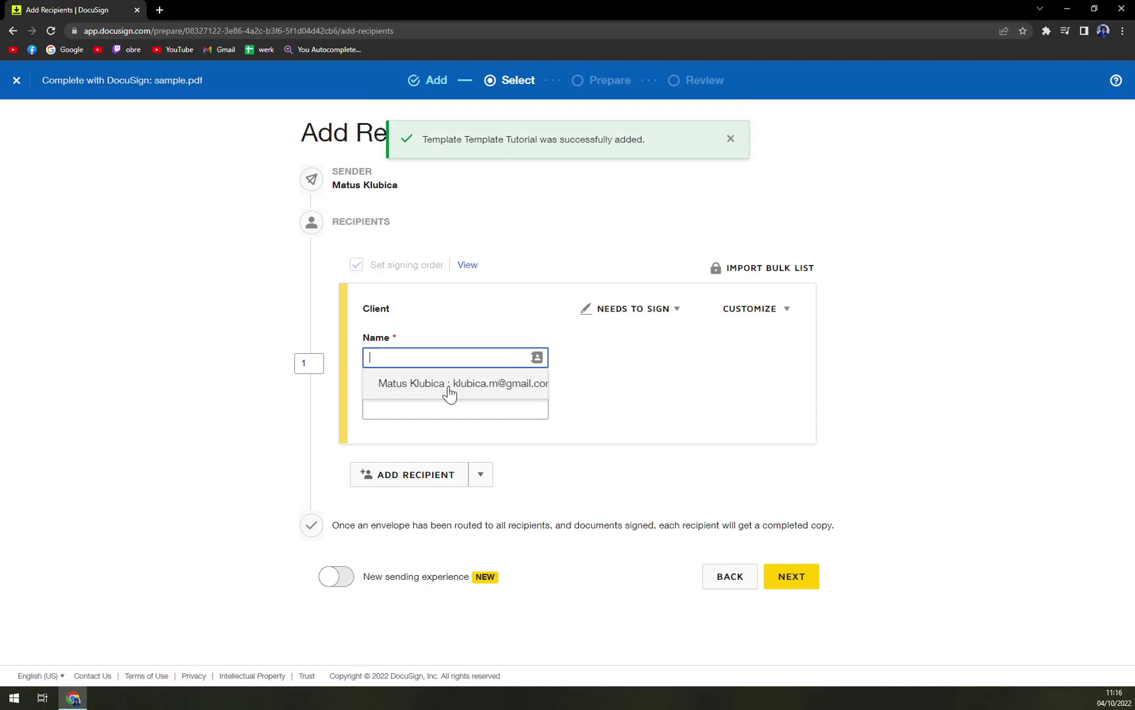
left_click(449, 391)
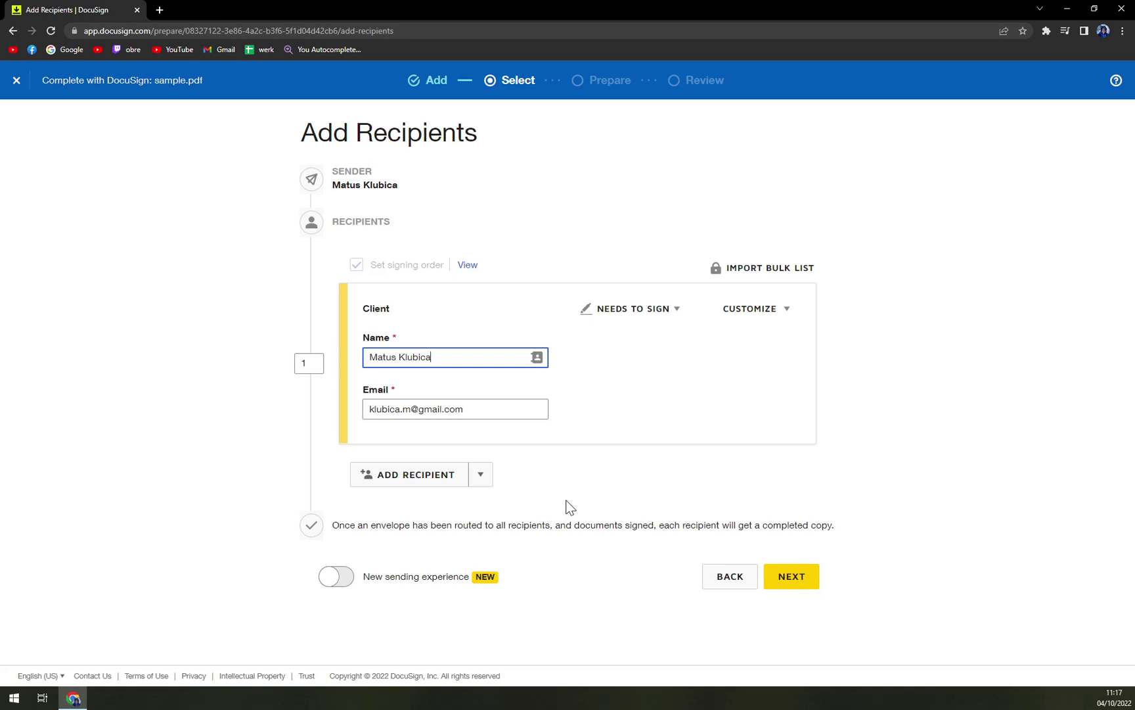
Move to field placement, try a Full Name field in the Name row, then remove it.
left_click(802, 581)
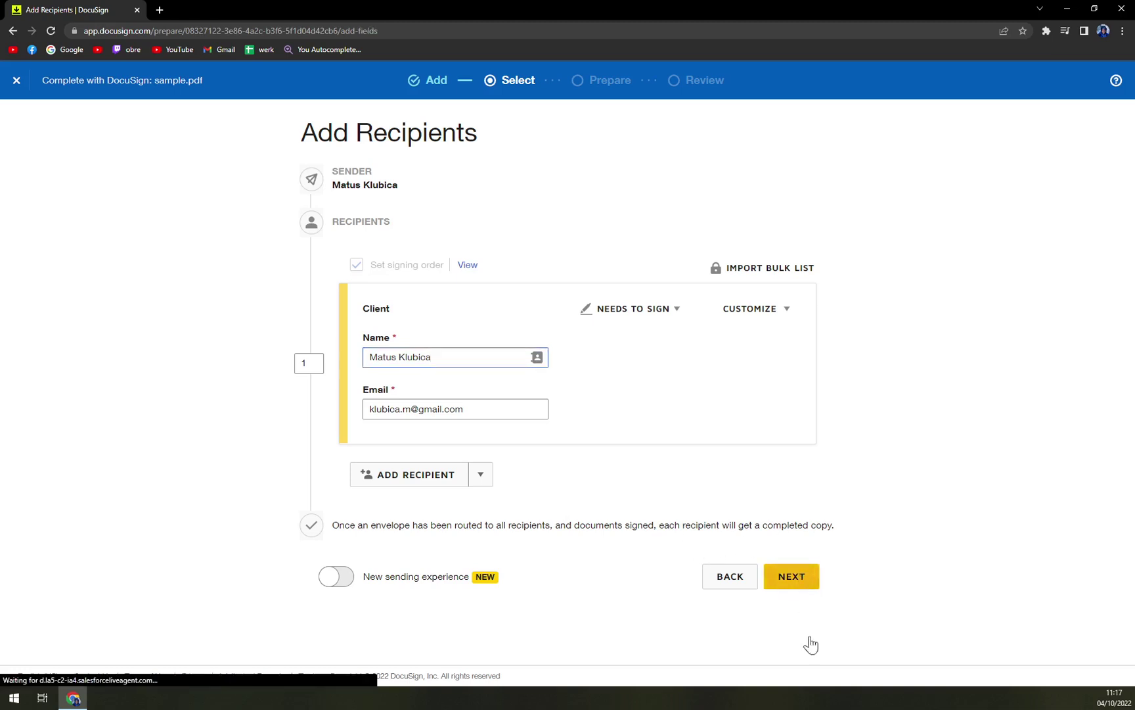
scroll(486, 400, "down", 6)
scroll(496, 366, "up", 7)
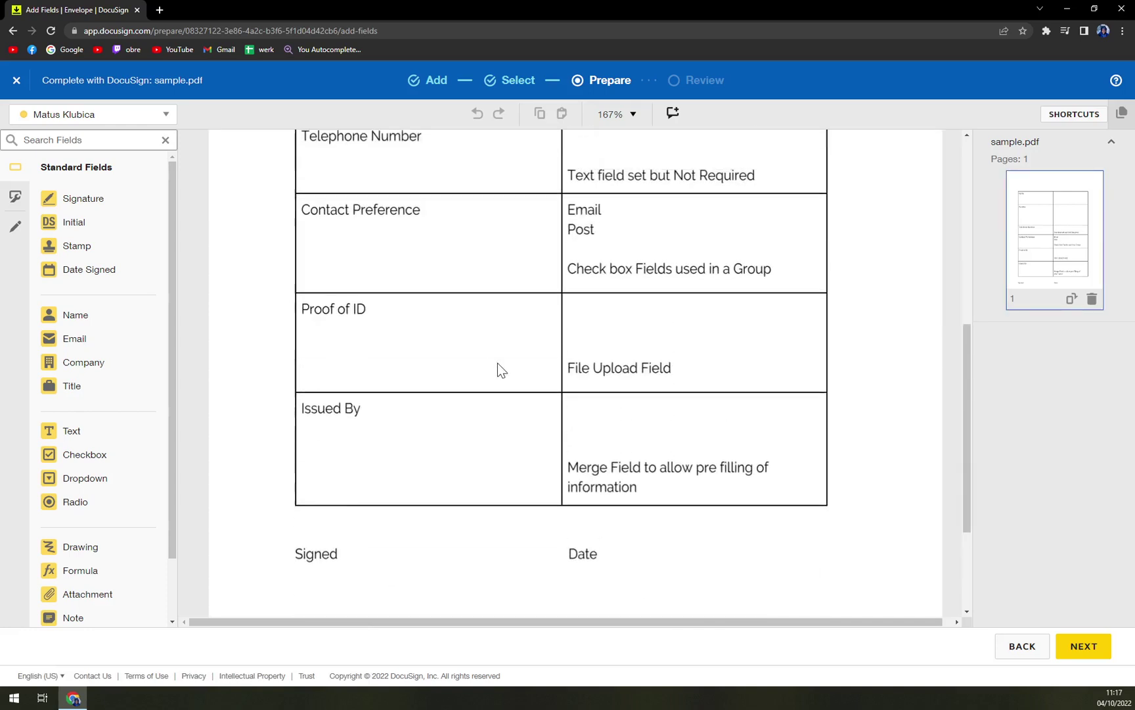
scroll(532, 379, "down", 3)
scroll(530, 372, "up", 3)
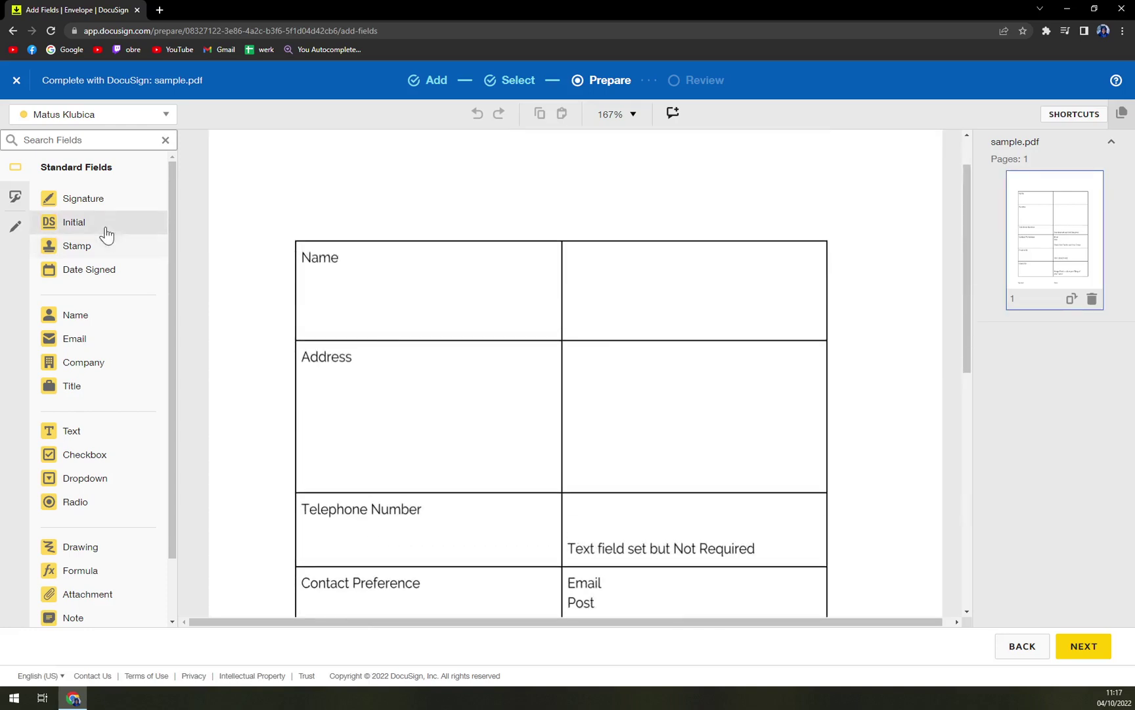
left_click(76, 315)
left_click(578, 261)
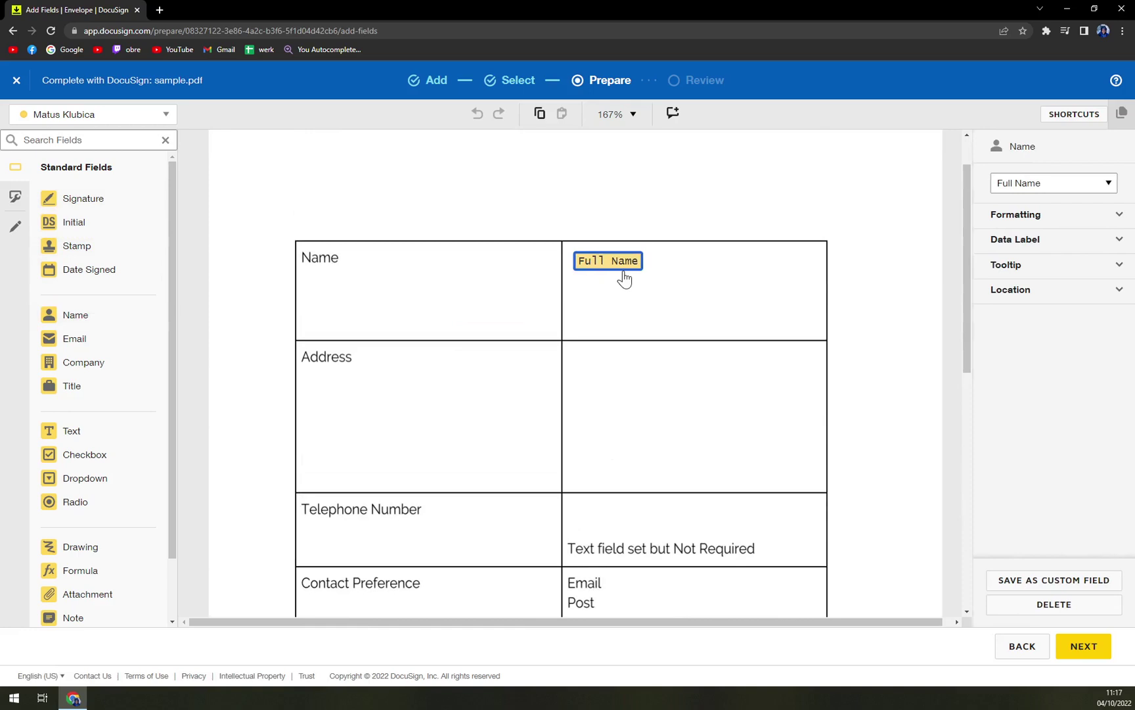
left_click(1056, 608)
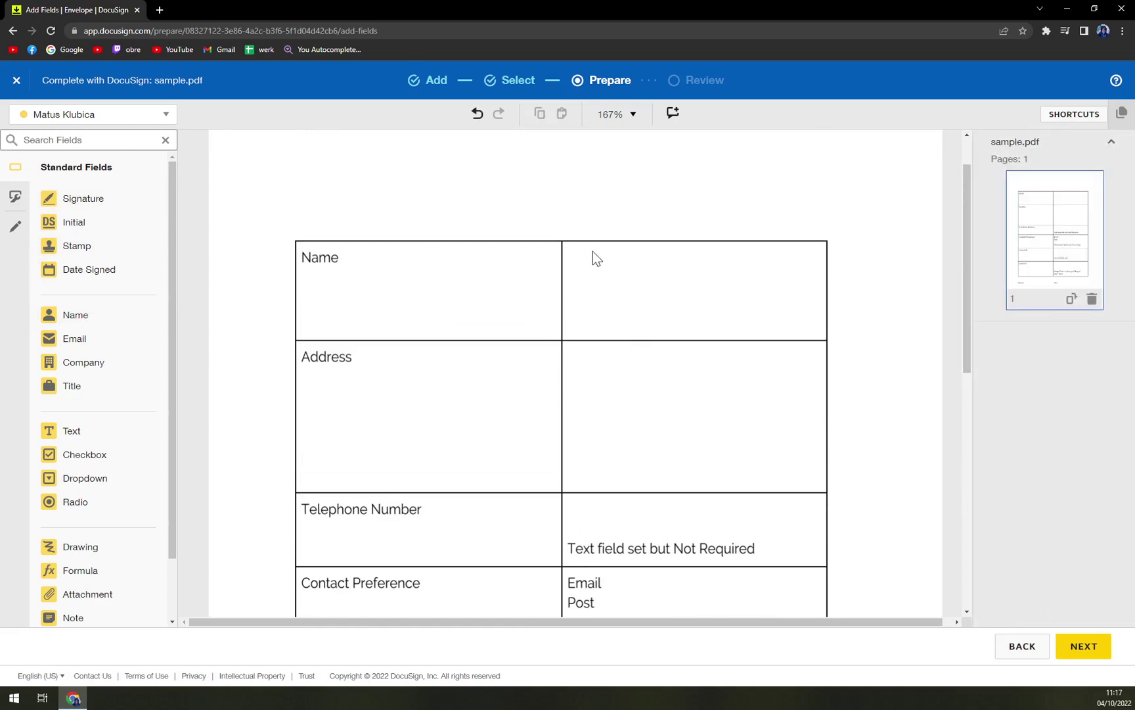
Place a Signature field under Signed and an Initial field below it, cancelling the stray Email field.
scroll(647, 381, "down", 7)
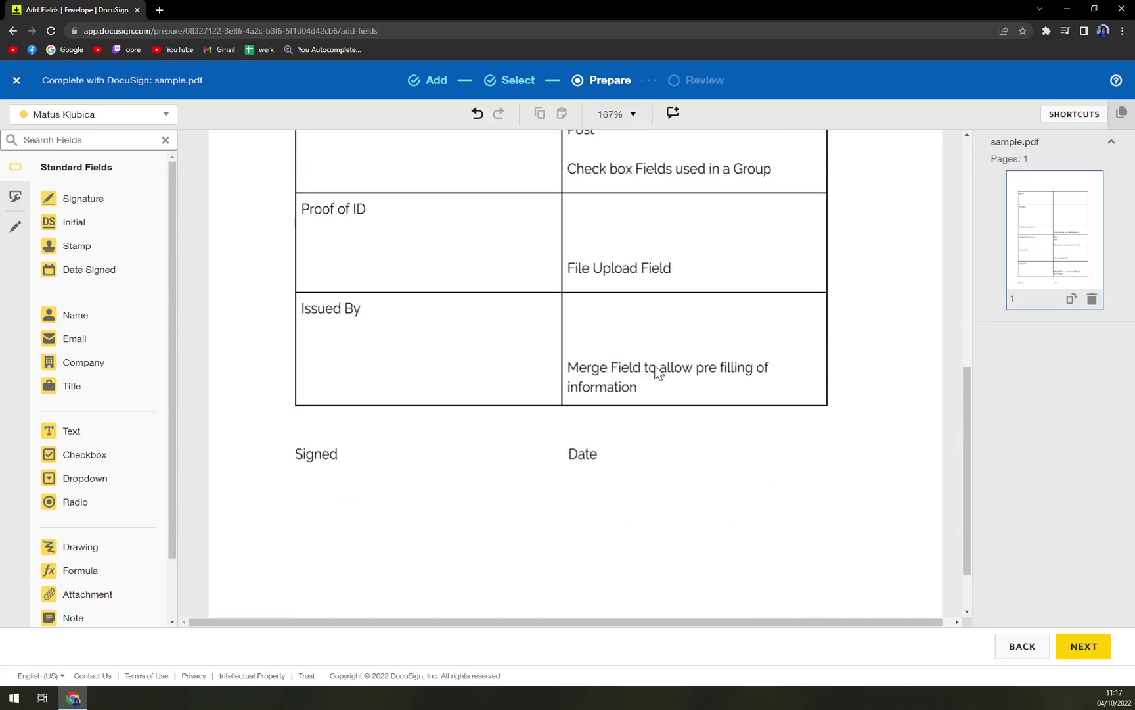
scroll(684, 370, "up", 4)
scroll(685, 370, "down", 5)
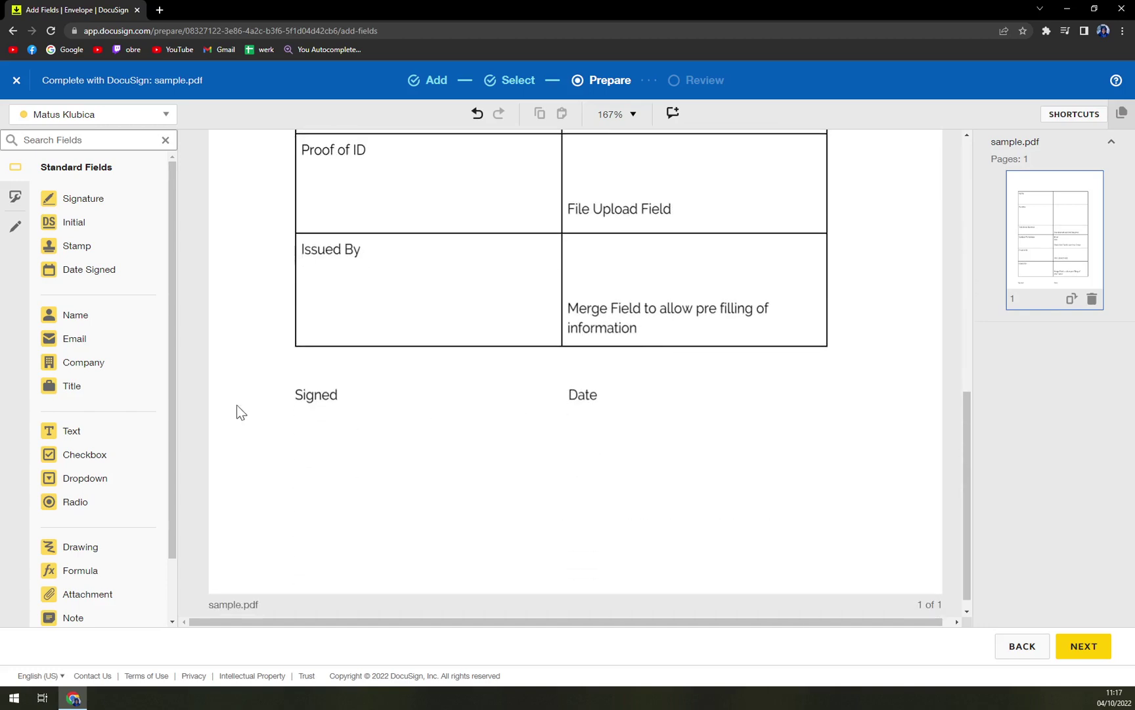
left_click(294, 411)
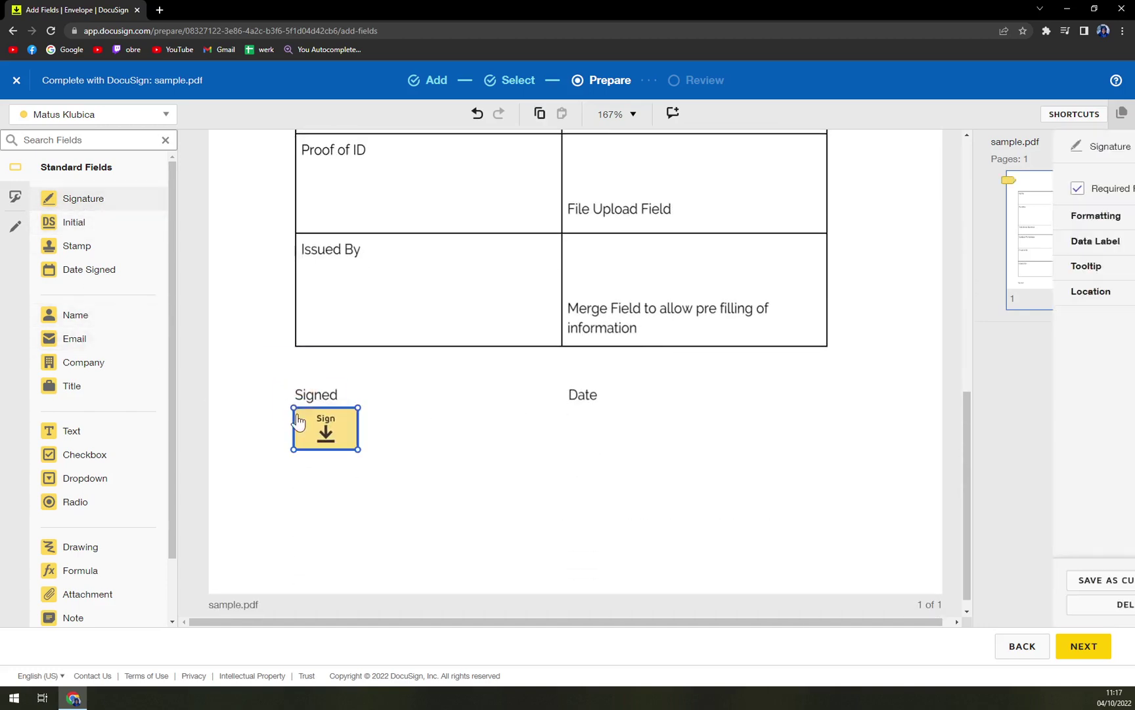
left_click_drag(85, 230, 293, 522)
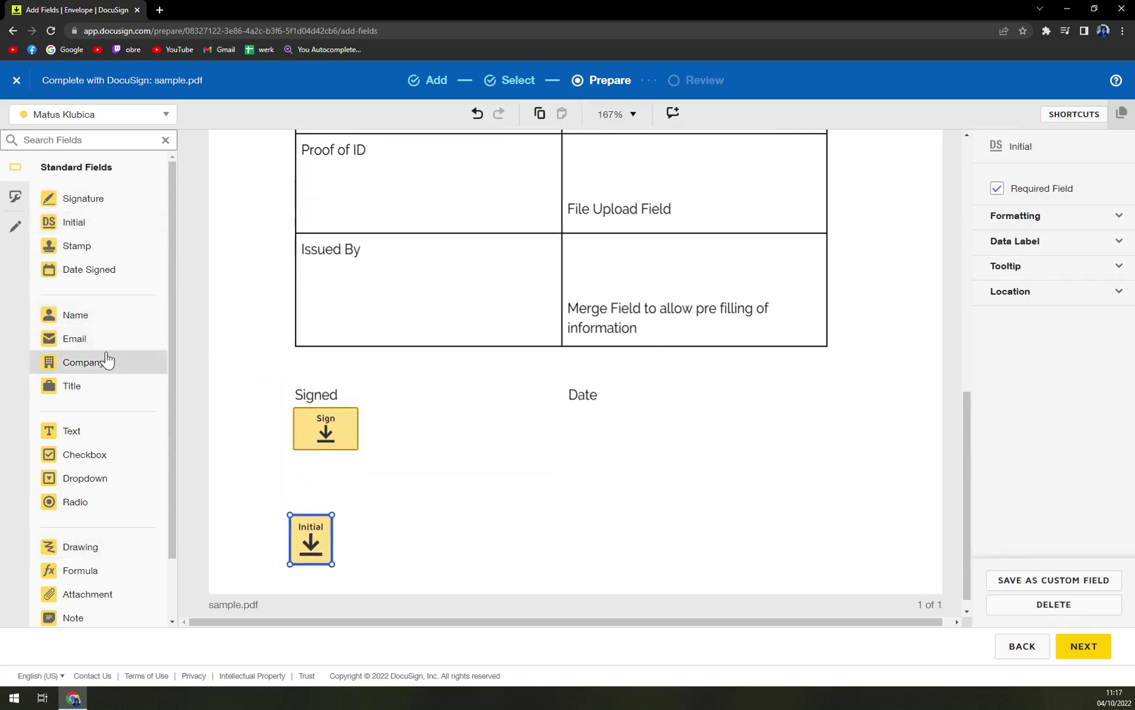
left_click_drag(33, 340, 919, 369)
scroll(610, 318, "up", 3)
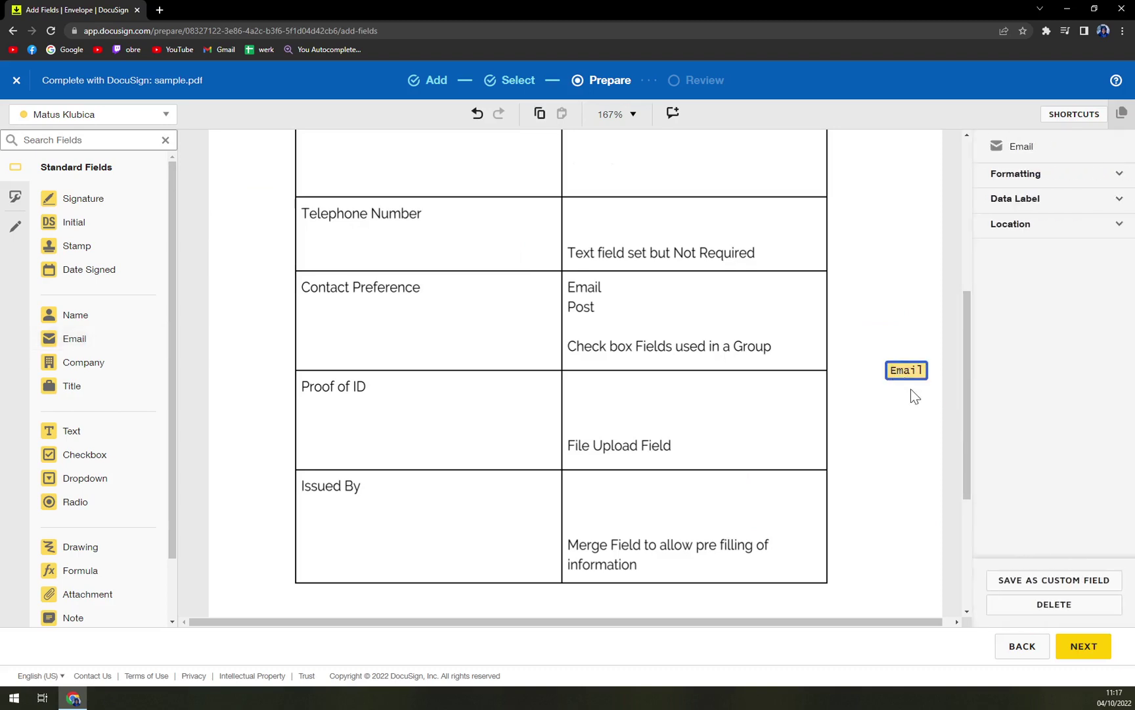
key("Delete")
Review the envelope containing sample.pdf and send it to the signer.
left_click(1085, 650)
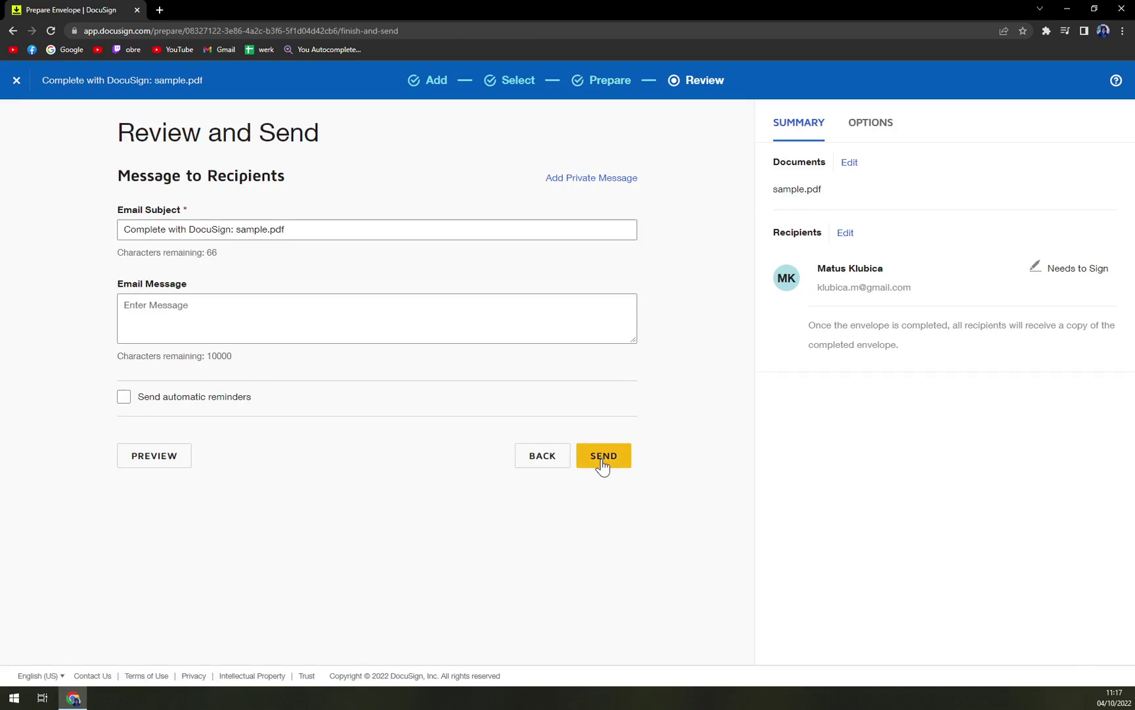
left_click(377, 318)
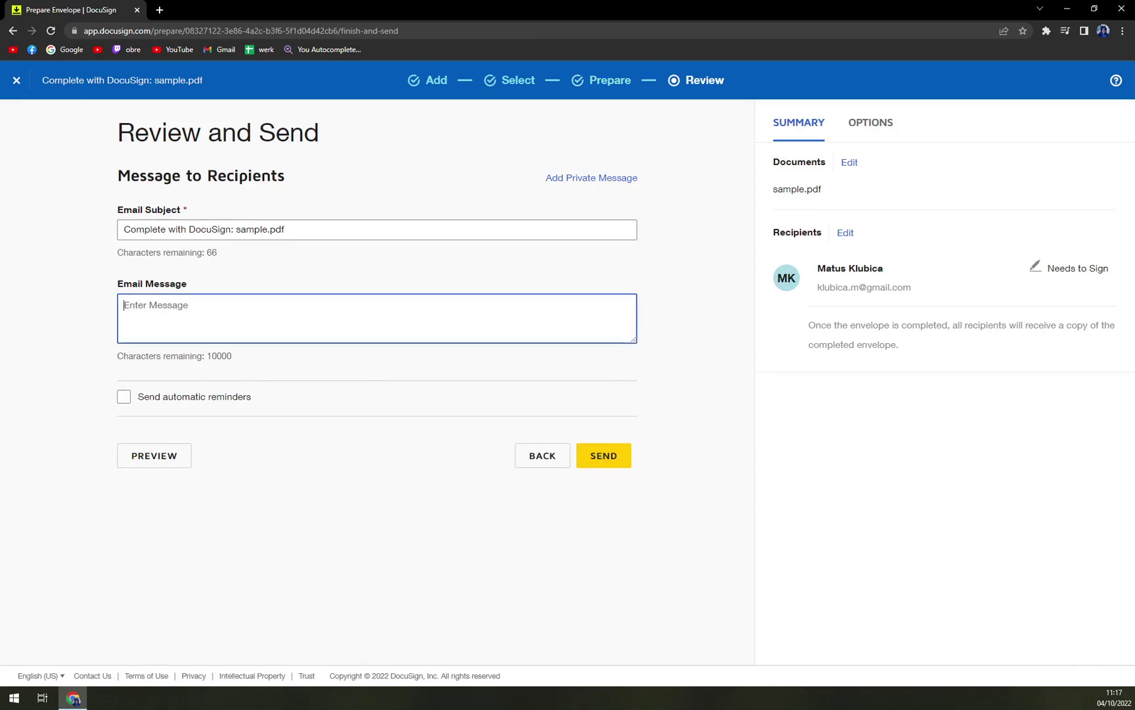
left_click(611, 462)
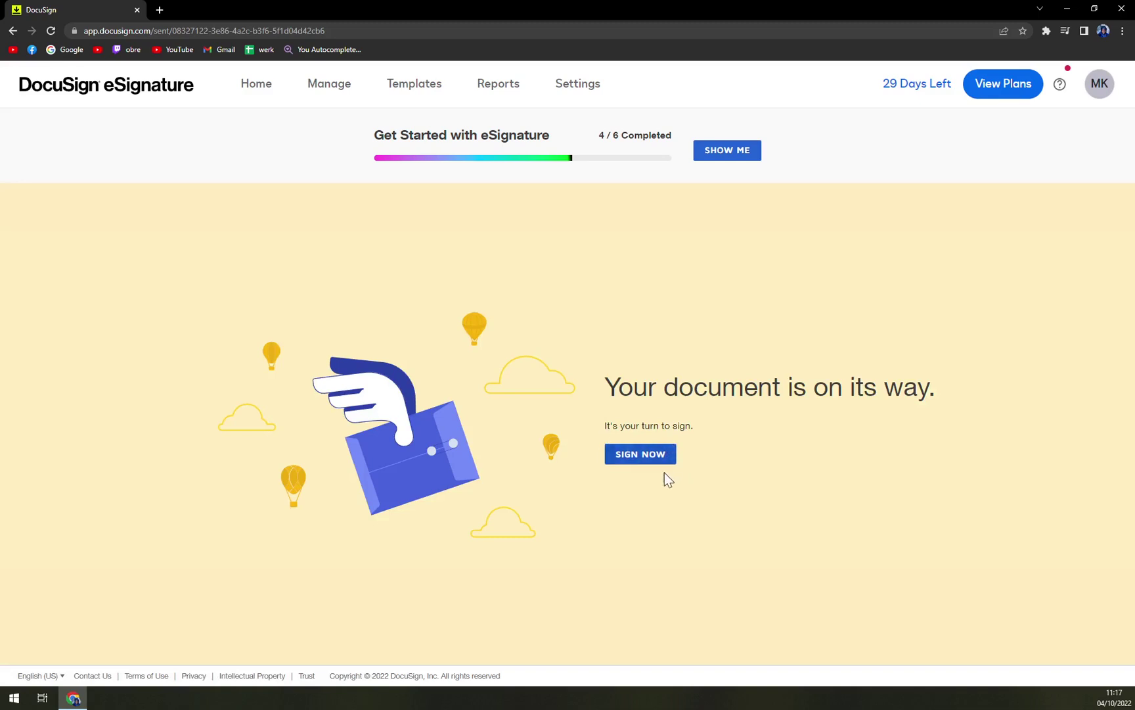
Begin signing sample.pdf now and apply the signature and initials in their fields.
left_click(640, 463)
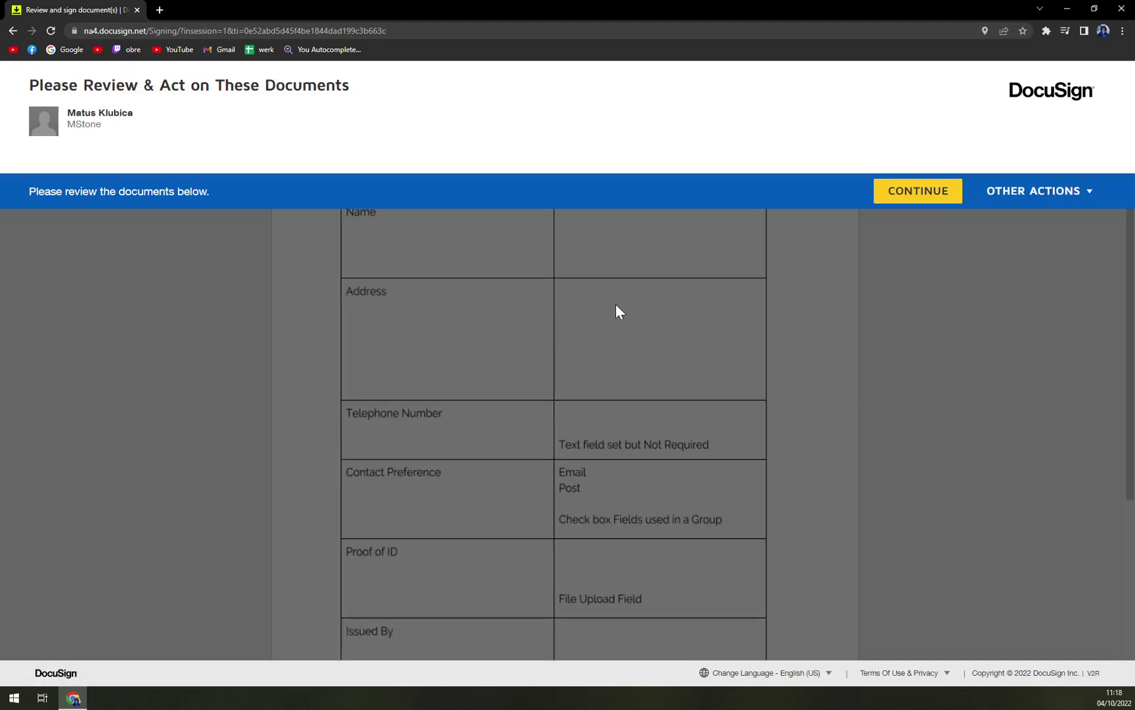
left_click(918, 191)
scroll(804, 319, "down", 6)
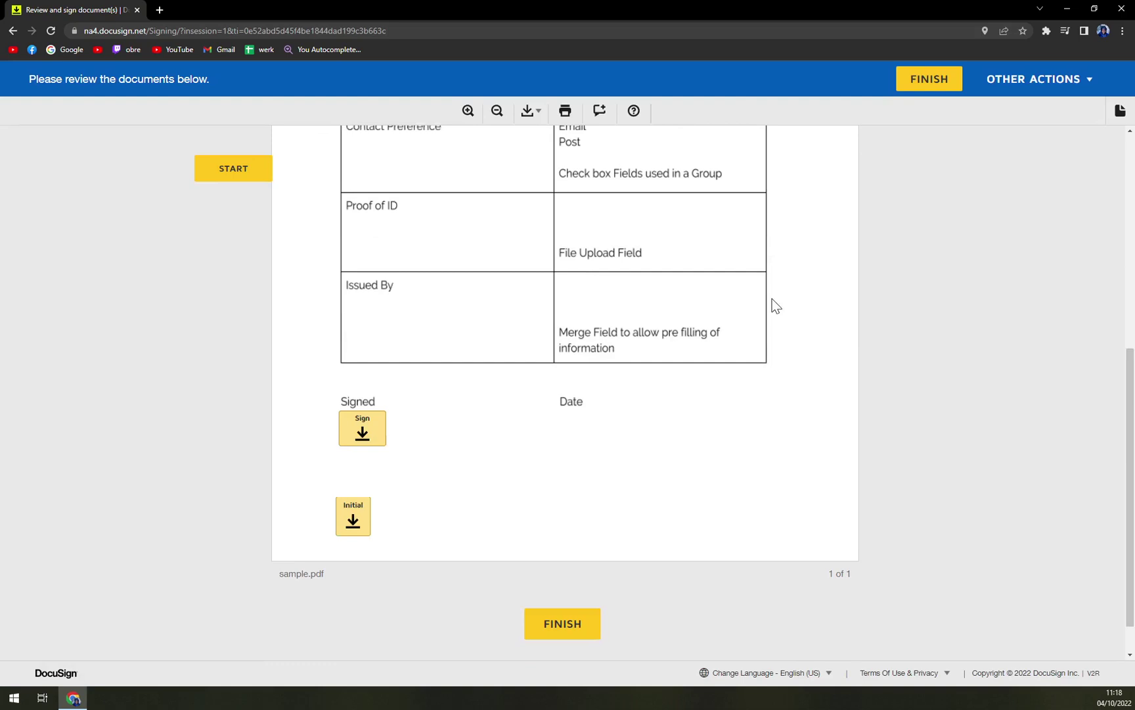
left_click(368, 430)
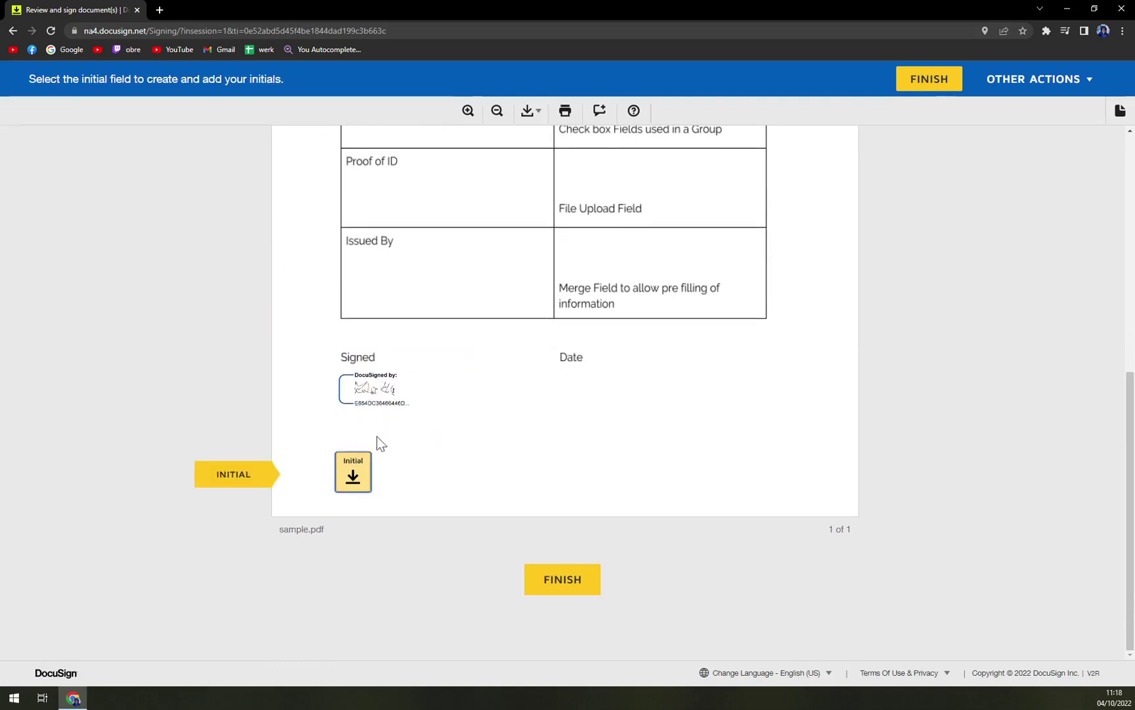
left_click(372, 487)
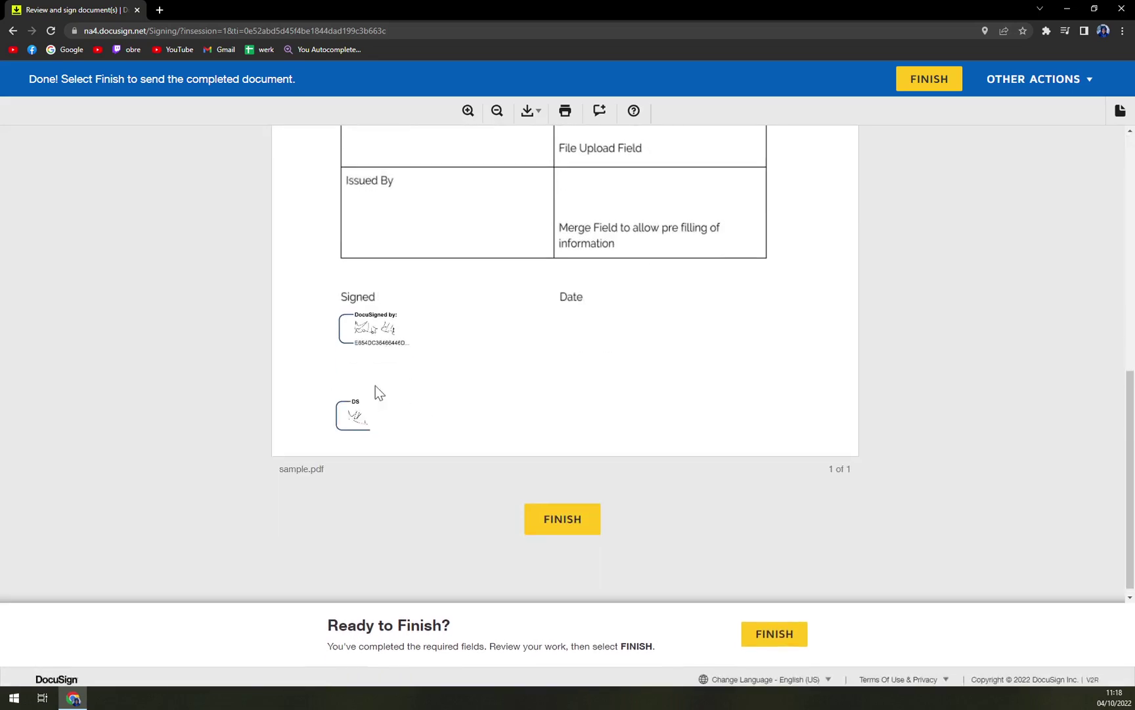
Open the download format choices to get the signed document as a PDF.
left_click(527, 112)
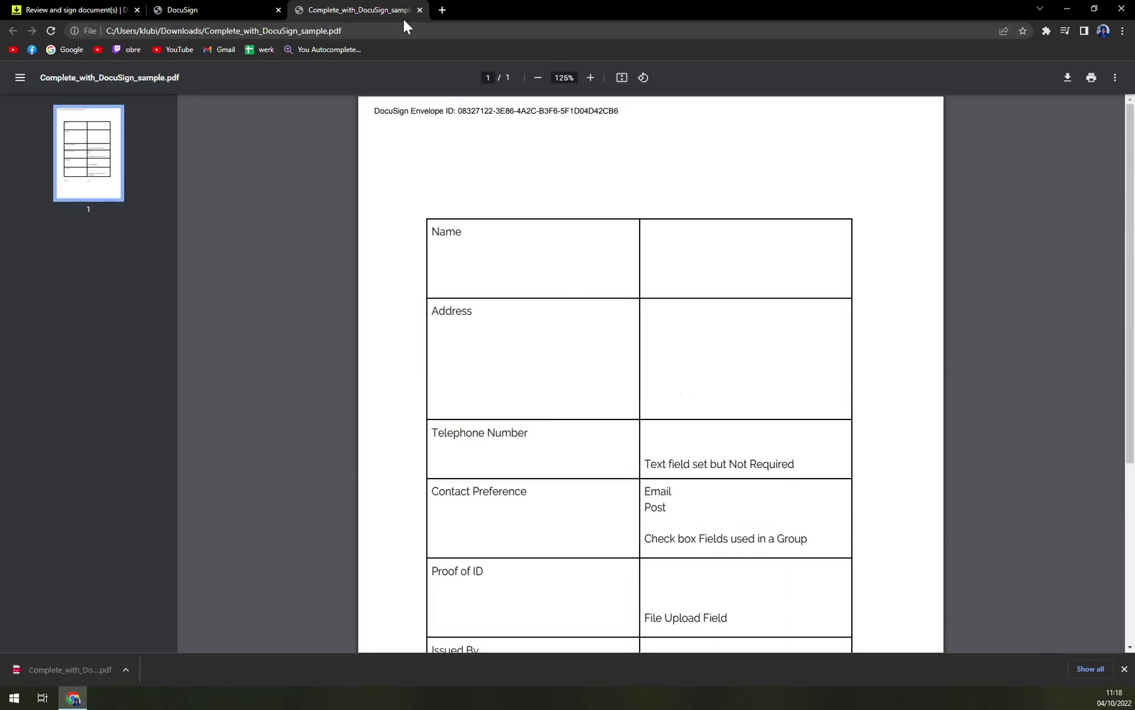
Close the PDF tab, download the envelope as Separate PDFs in a zip, and open the zip.
left_click(420, 10)
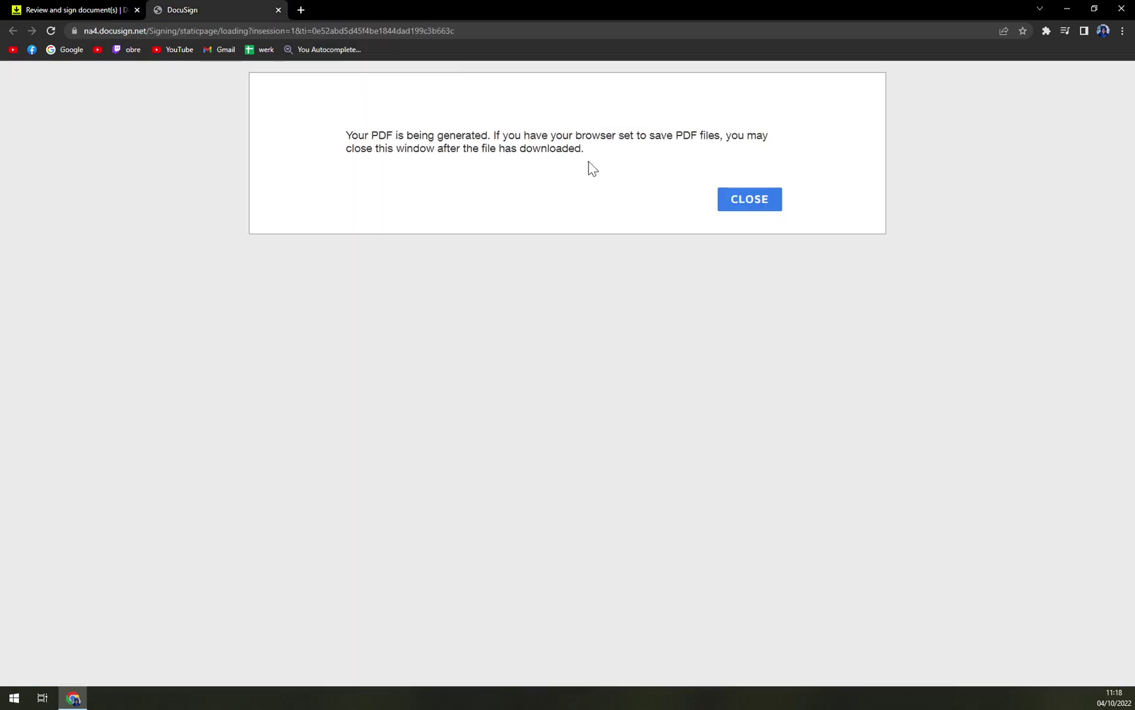
left_click(79, 10)
left_click(528, 110)
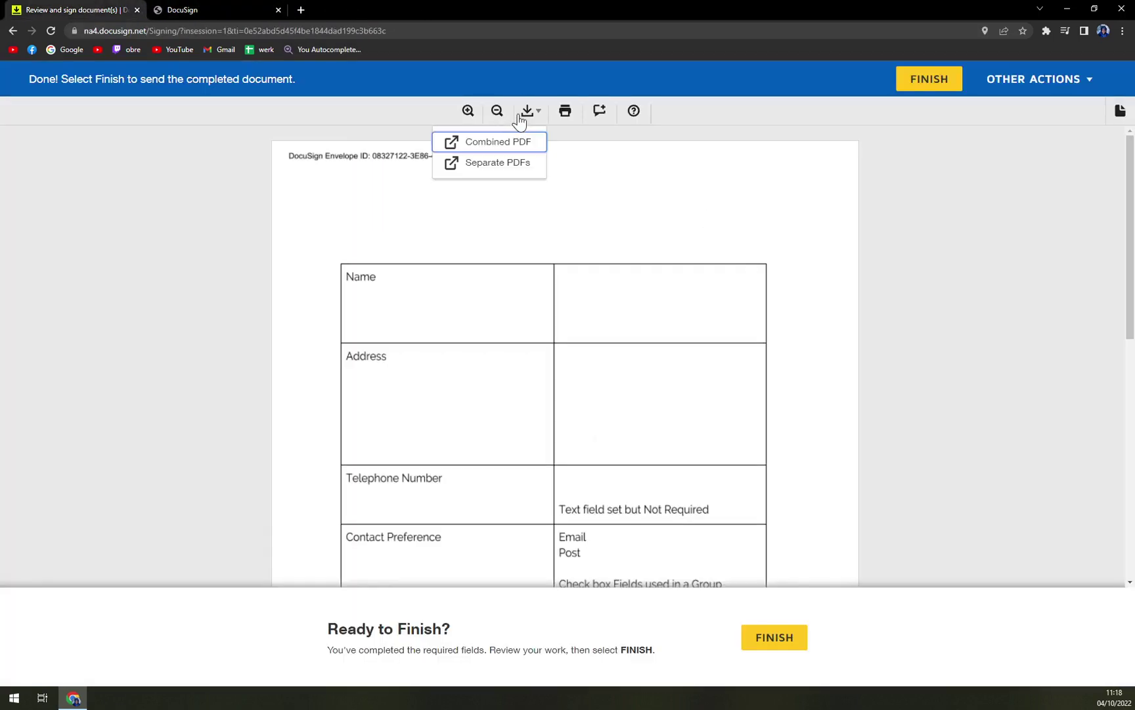
left_click(505, 167)
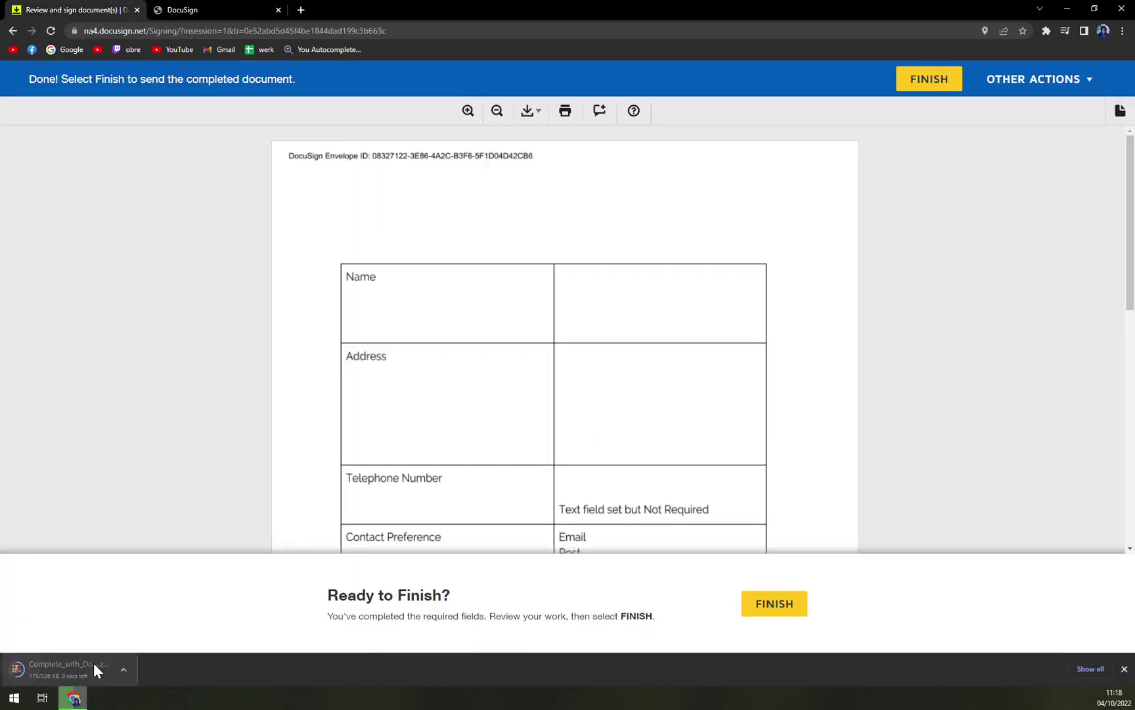
left_click(80, 675)
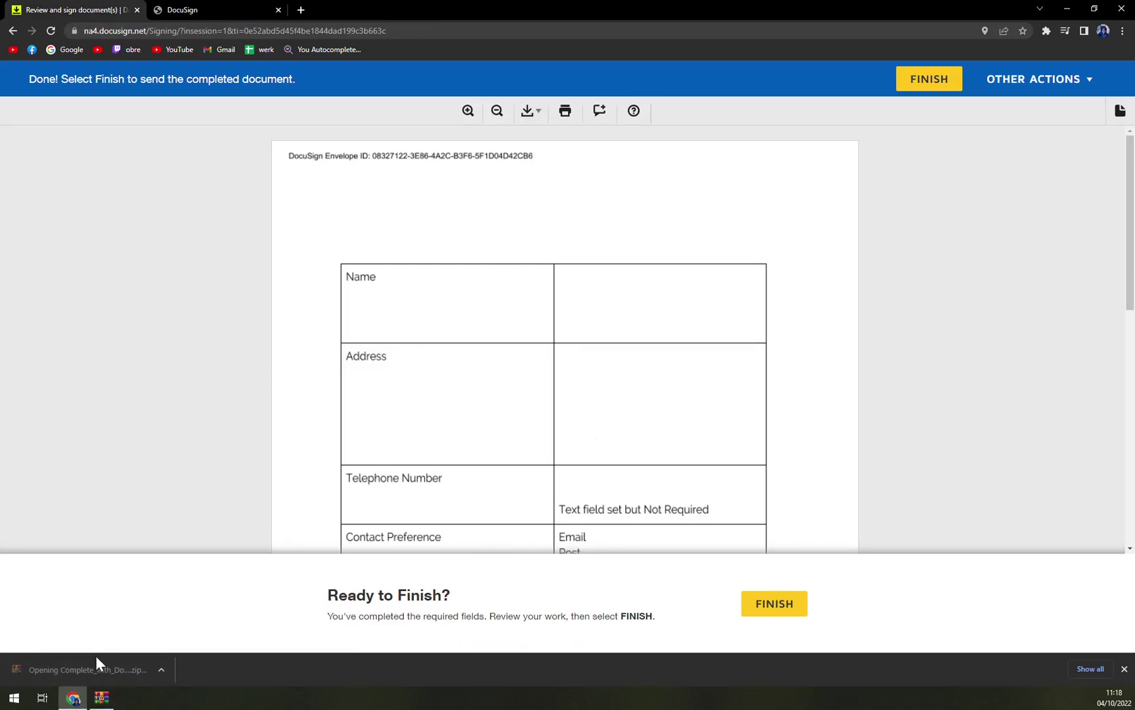
Dismiss WinRAR's licence reminder, check sample.pdf and the Summary file in the zip, then close it.
left_click(102, 699)
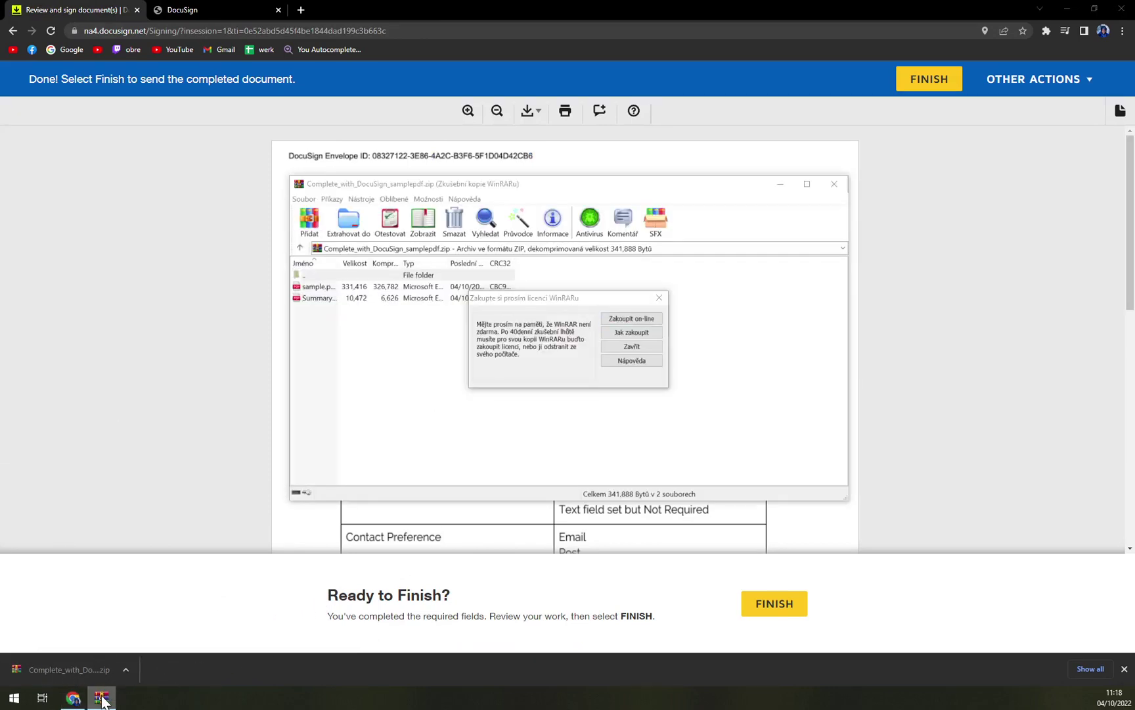
left_click(659, 298)
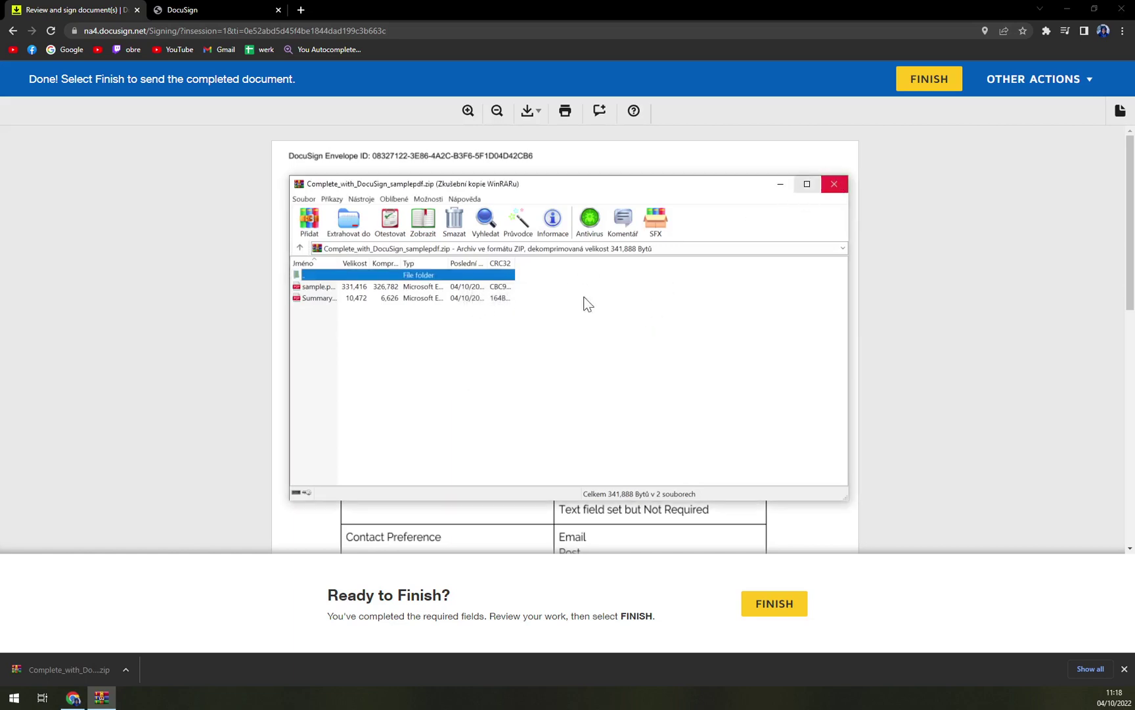
left_click(370, 290)
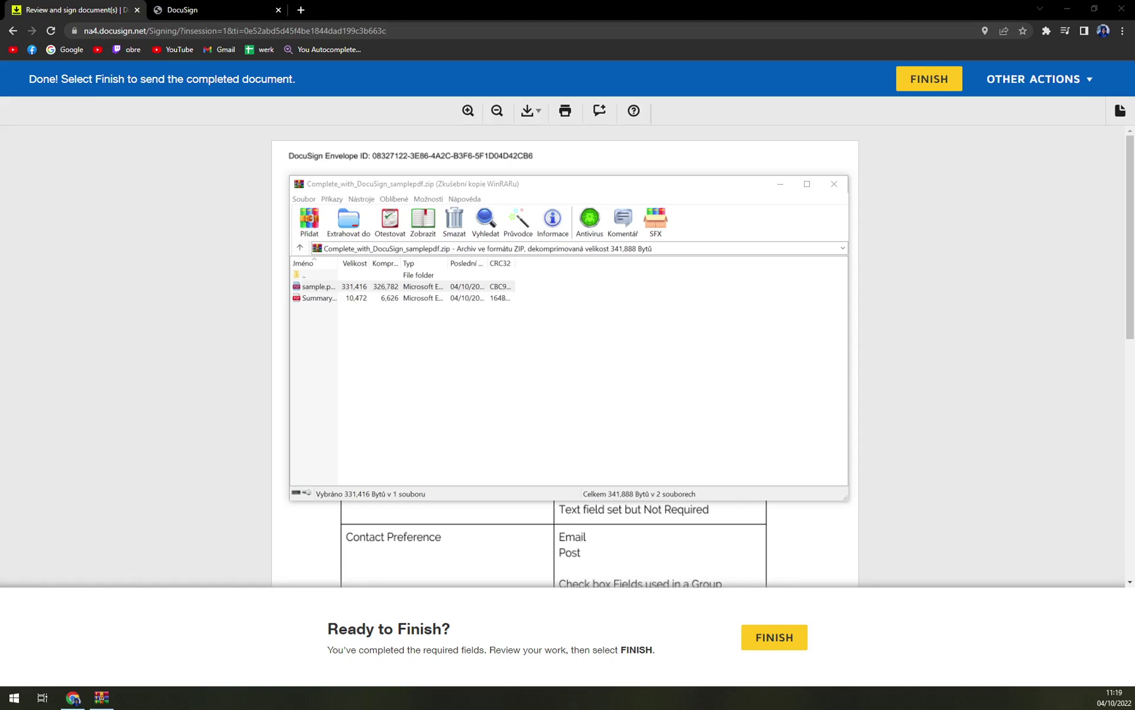
left_click(328, 302)
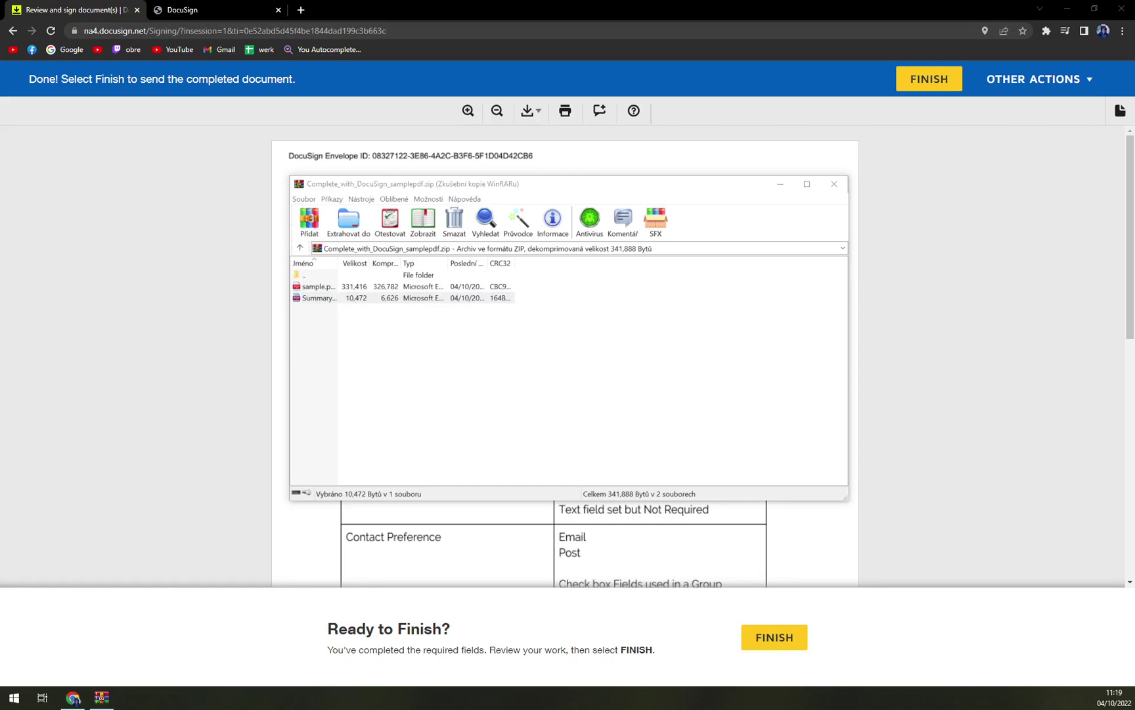
key("alt+Tab")
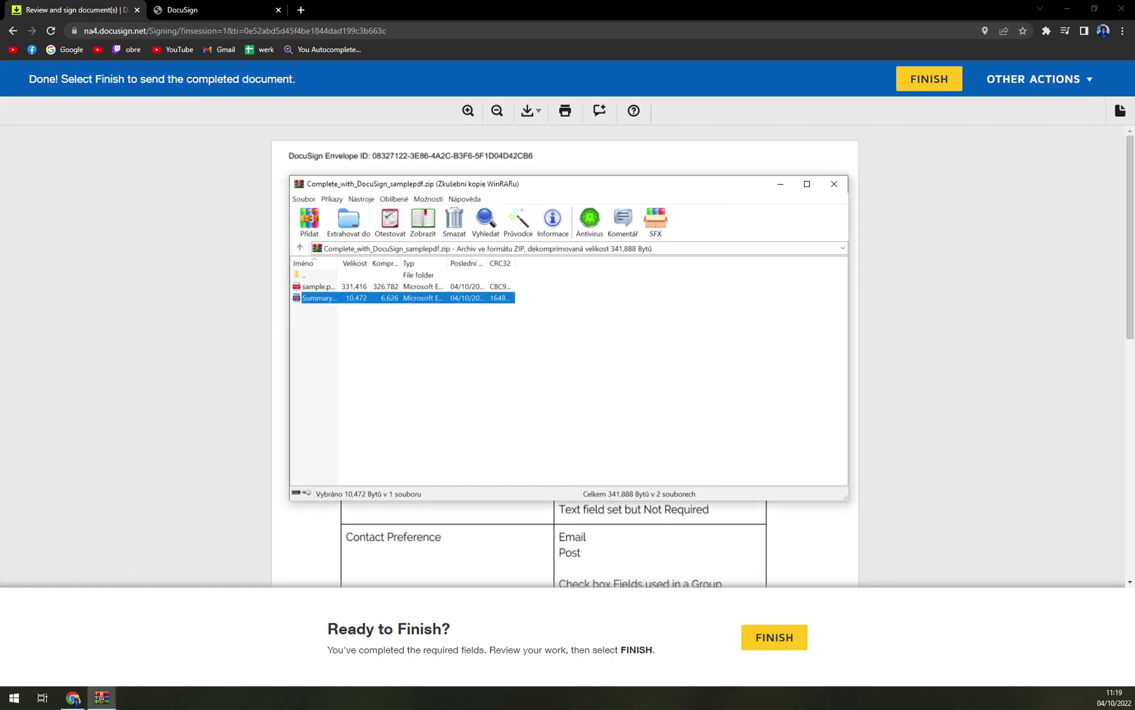
left_click(331, 289)
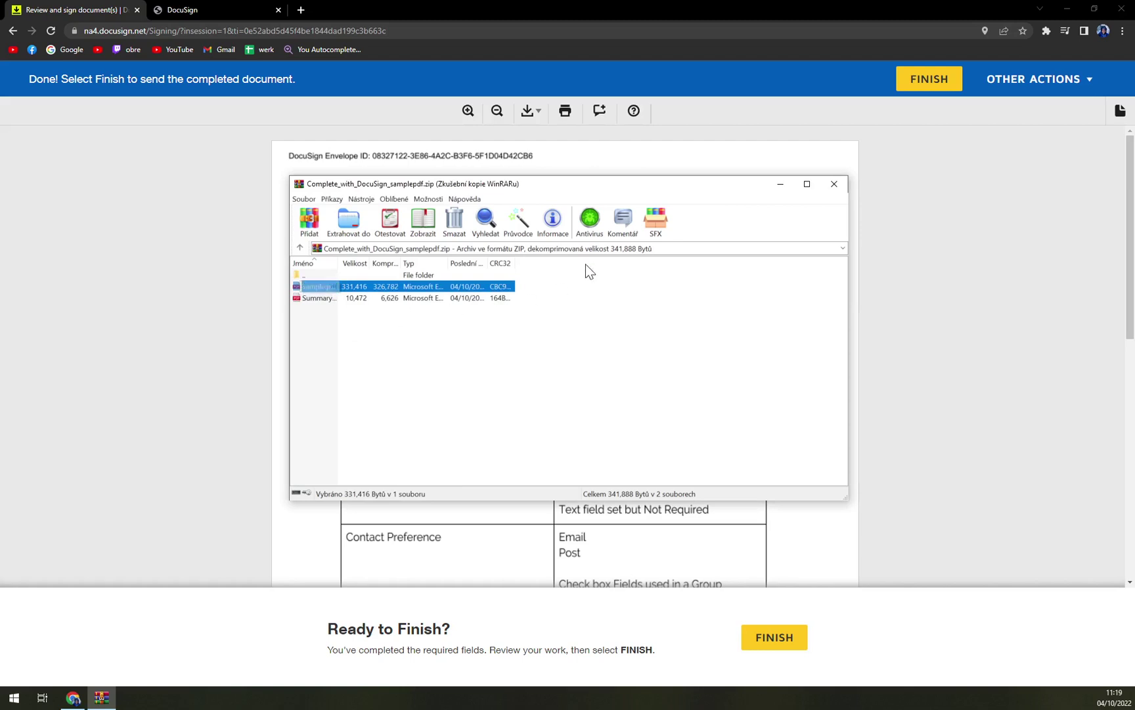
left_click(834, 184)
Finish the signed sample.pdf envelope and choose to sign the next waiting document.
scroll(657, 422, "down", 1)
scroll(631, 460, "down", 5)
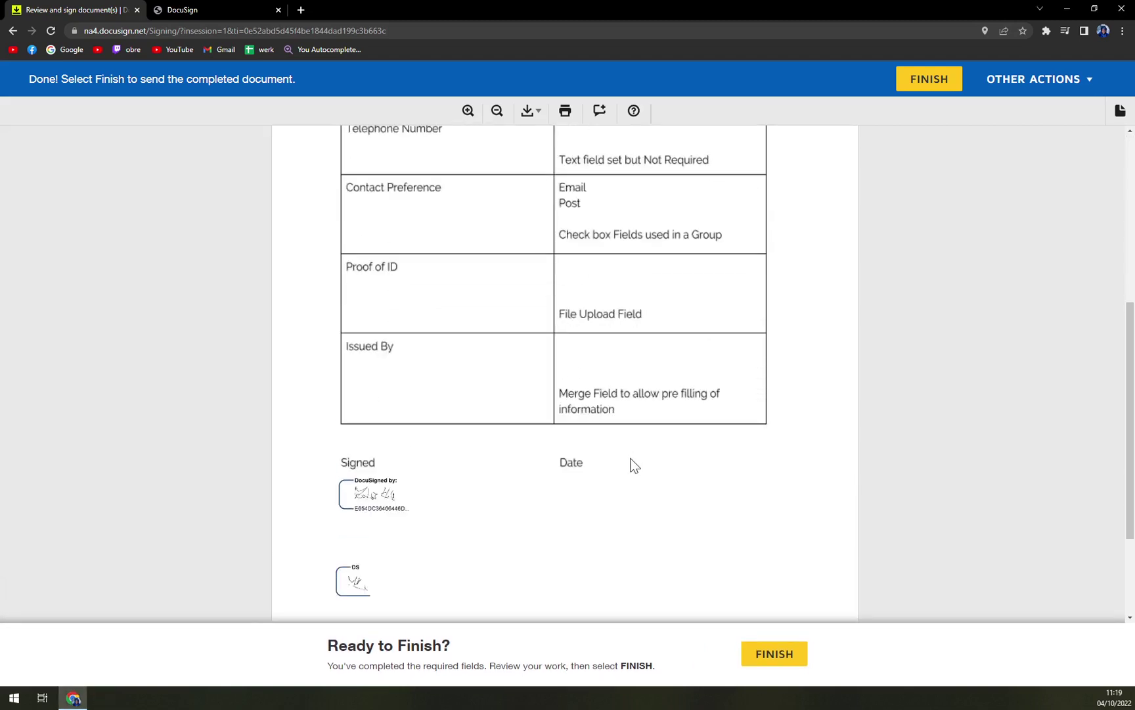
scroll(631, 464, "up", 5)
left_click(531, 111)
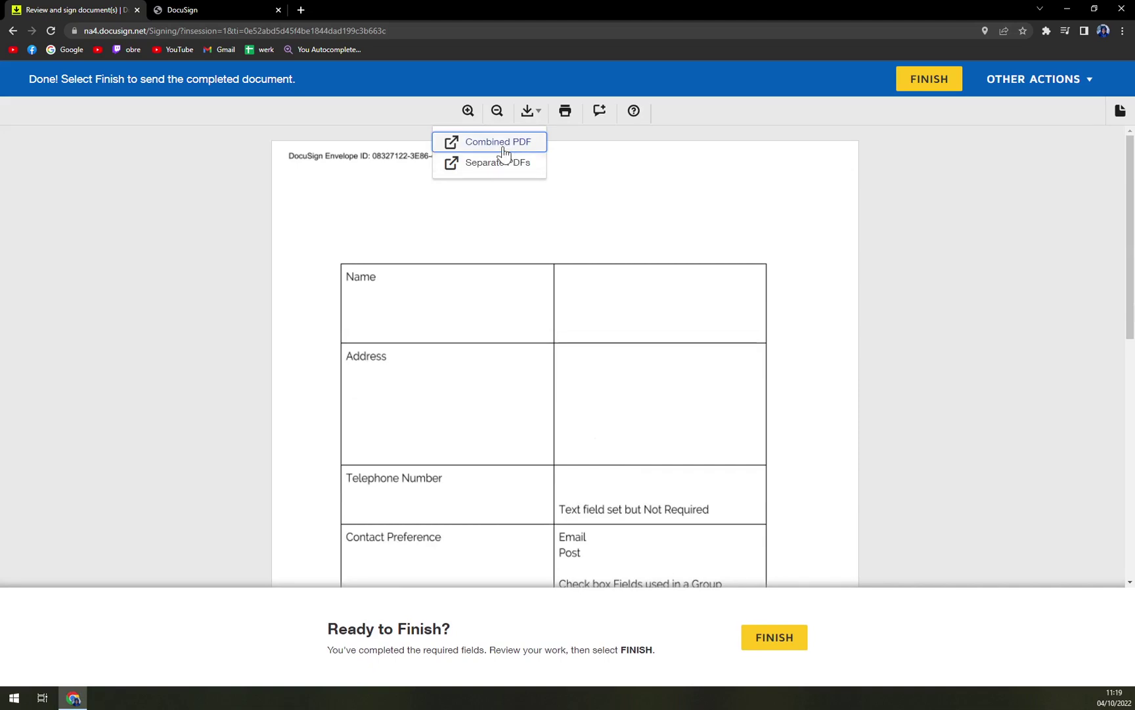
scroll(570, 314, "down", 8)
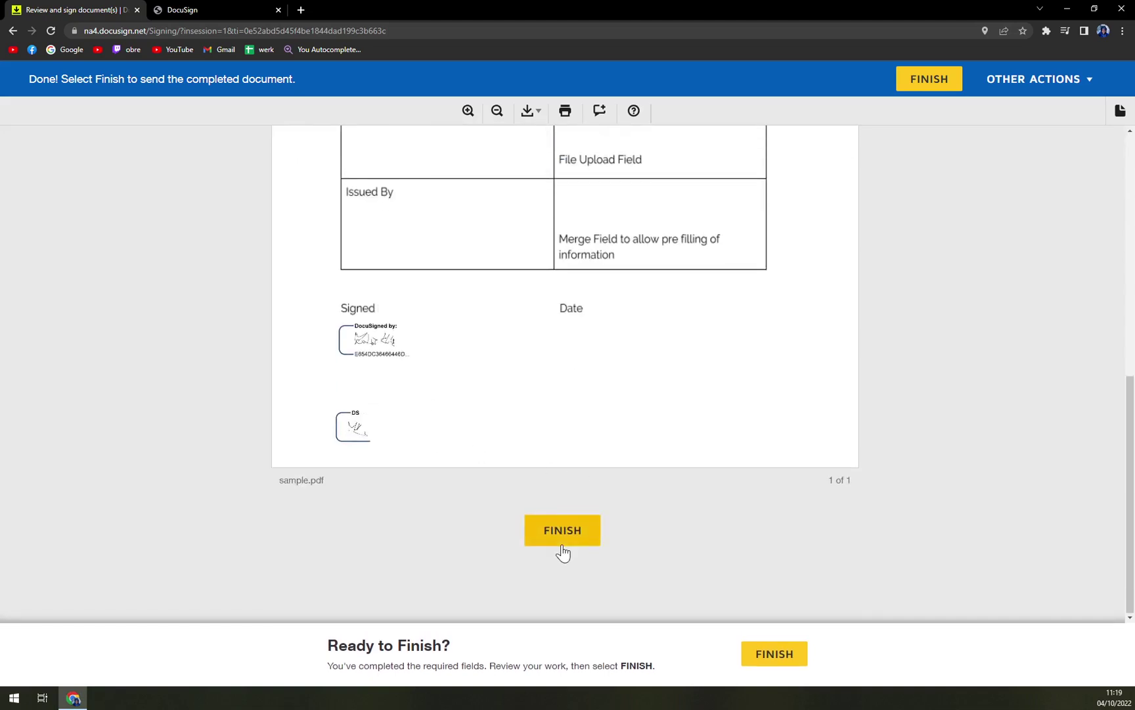
left_click(562, 533)
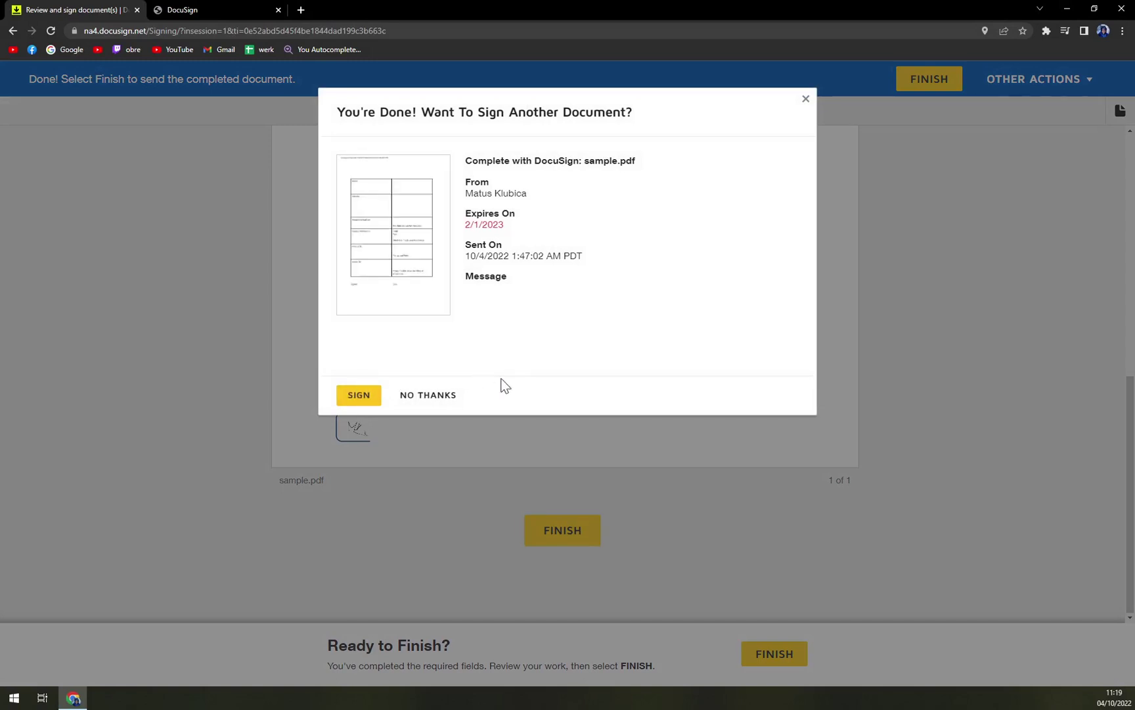
left_click(363, 399)
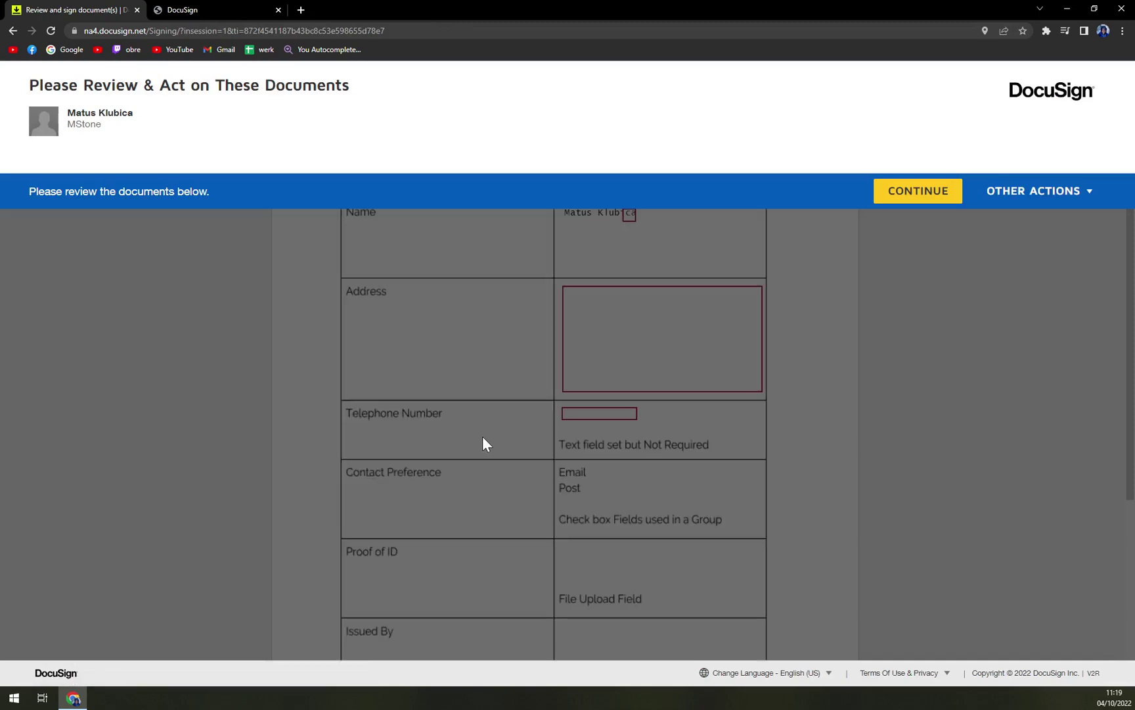
Look over the new document, select its Telephone Number field, and open the download format list.
scroll(756, 377, "down", 7)
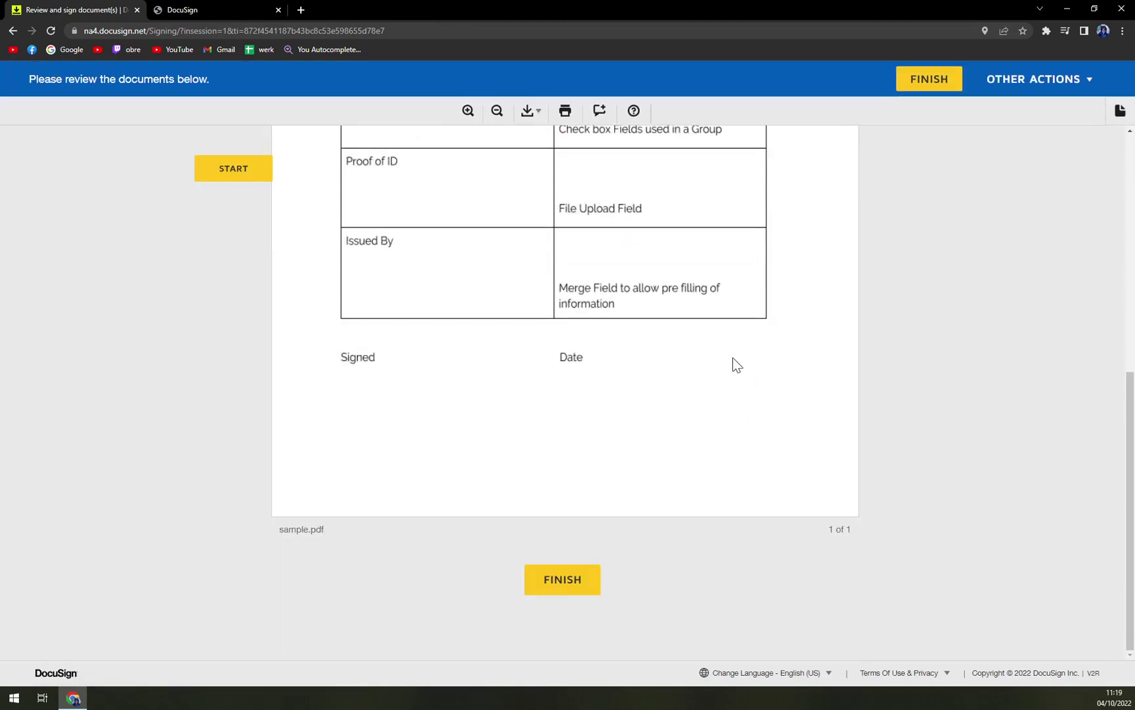
scroll(699, 364, "up", 7)
scroll(753, 381, "down", 7)
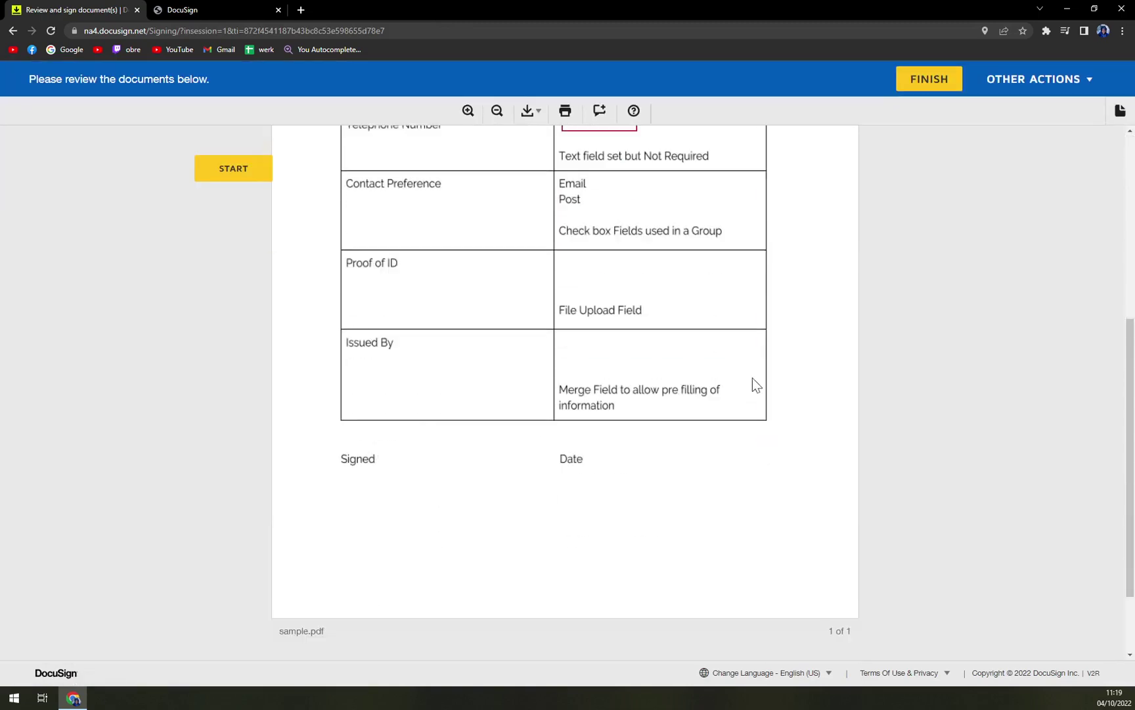
scroll(719, 420, "up", 7)
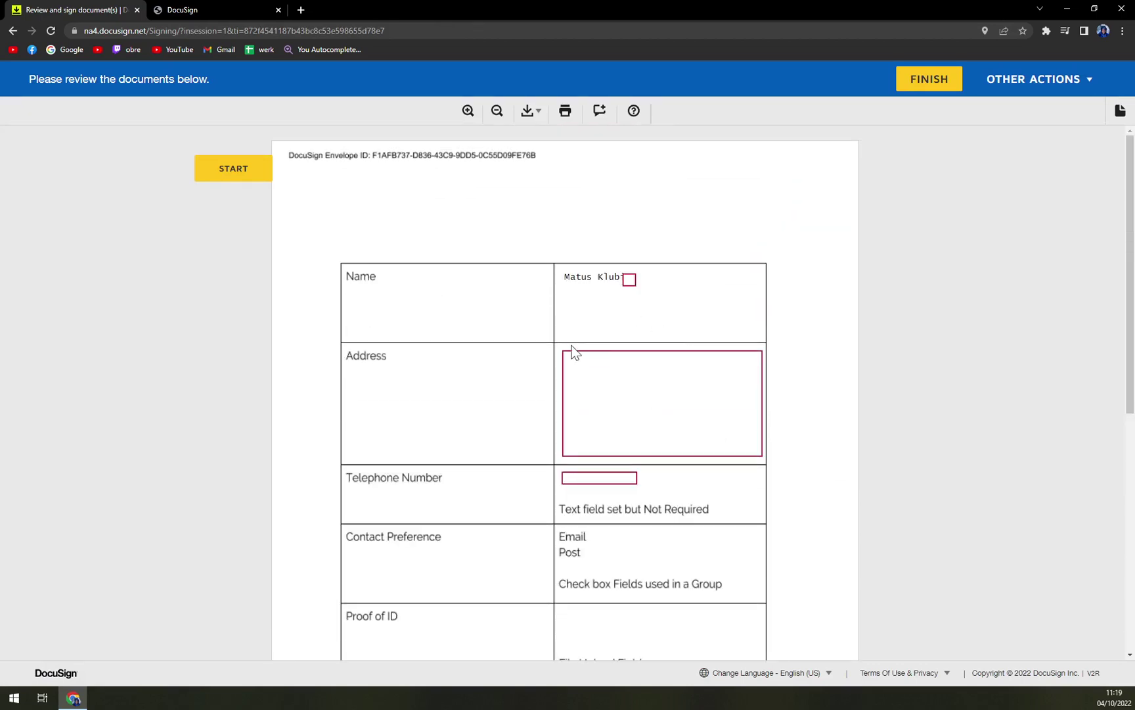
scroll(527, 378, "down", 2)
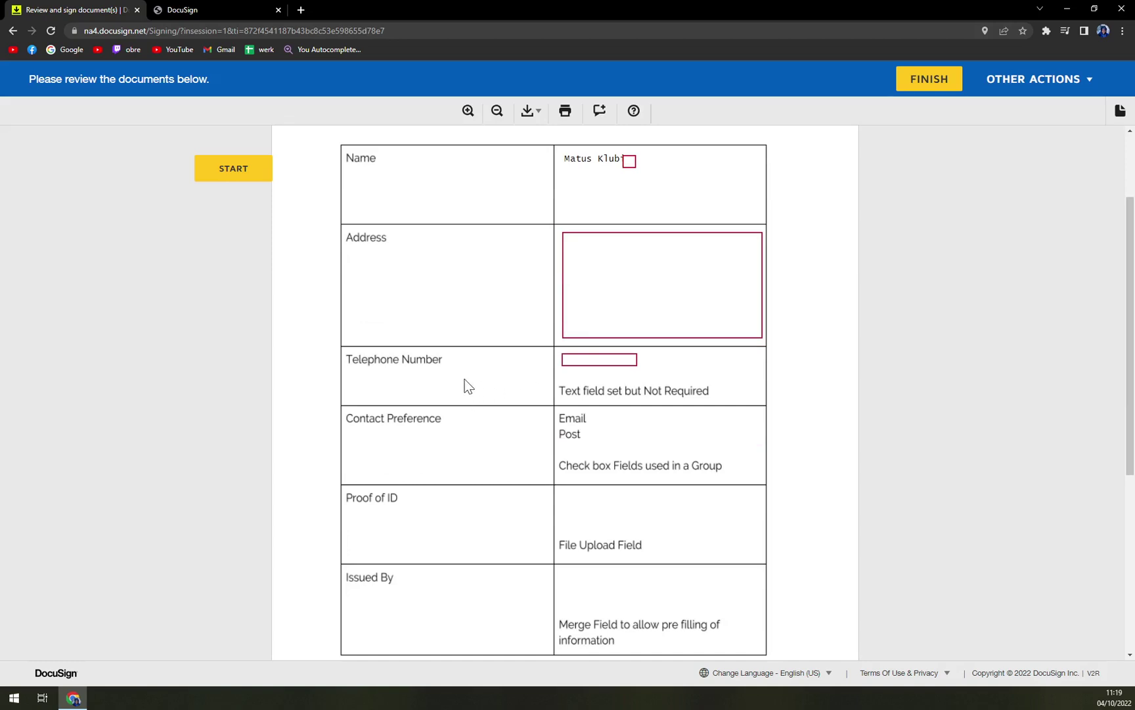
left_click(614, 364)
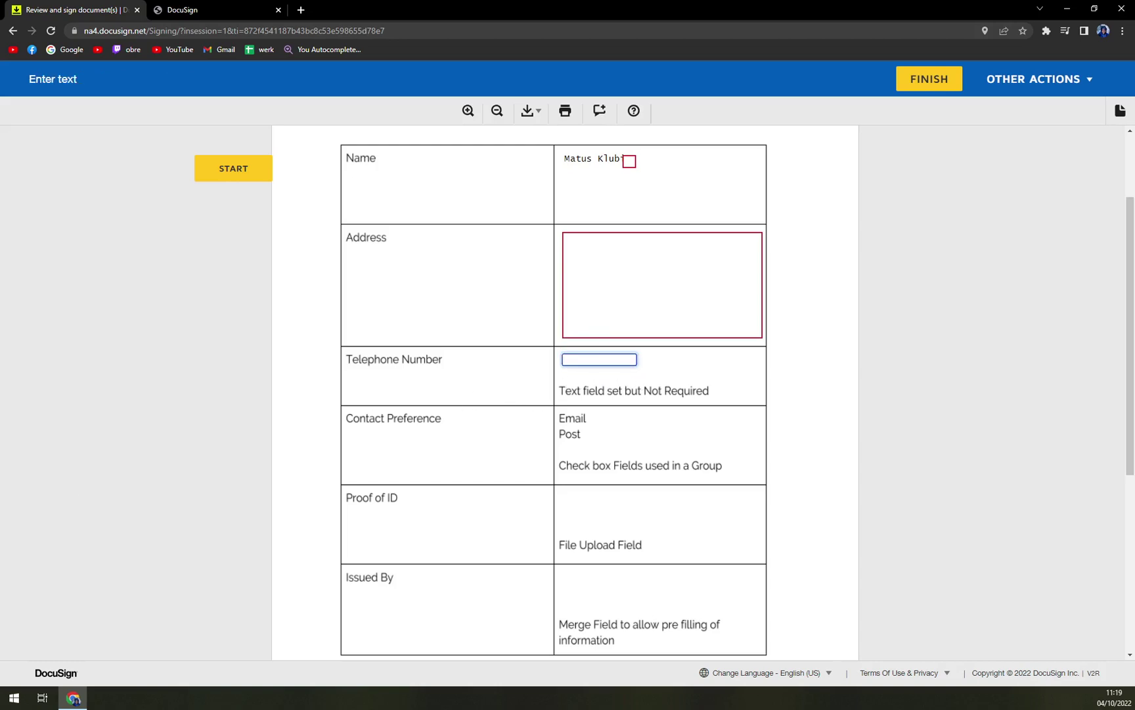
left_click(530, 113)
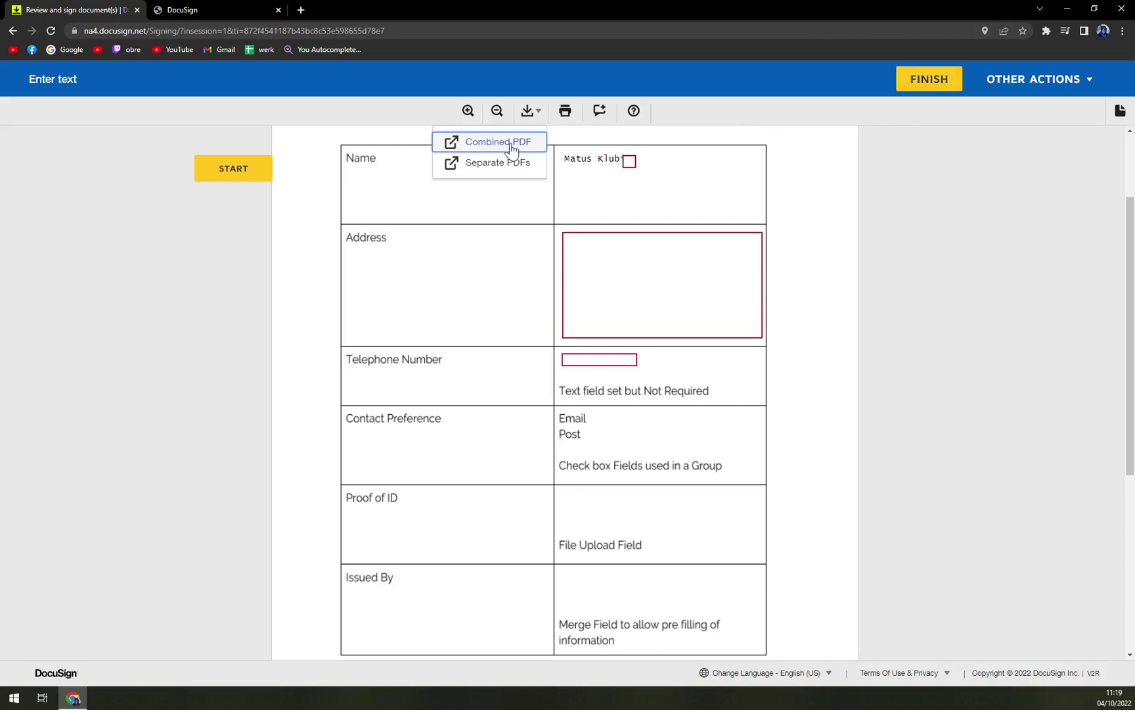
Open the combined PDF, scroll through its preview, then close both the preview and generation tabs.
left_click(567, 111)
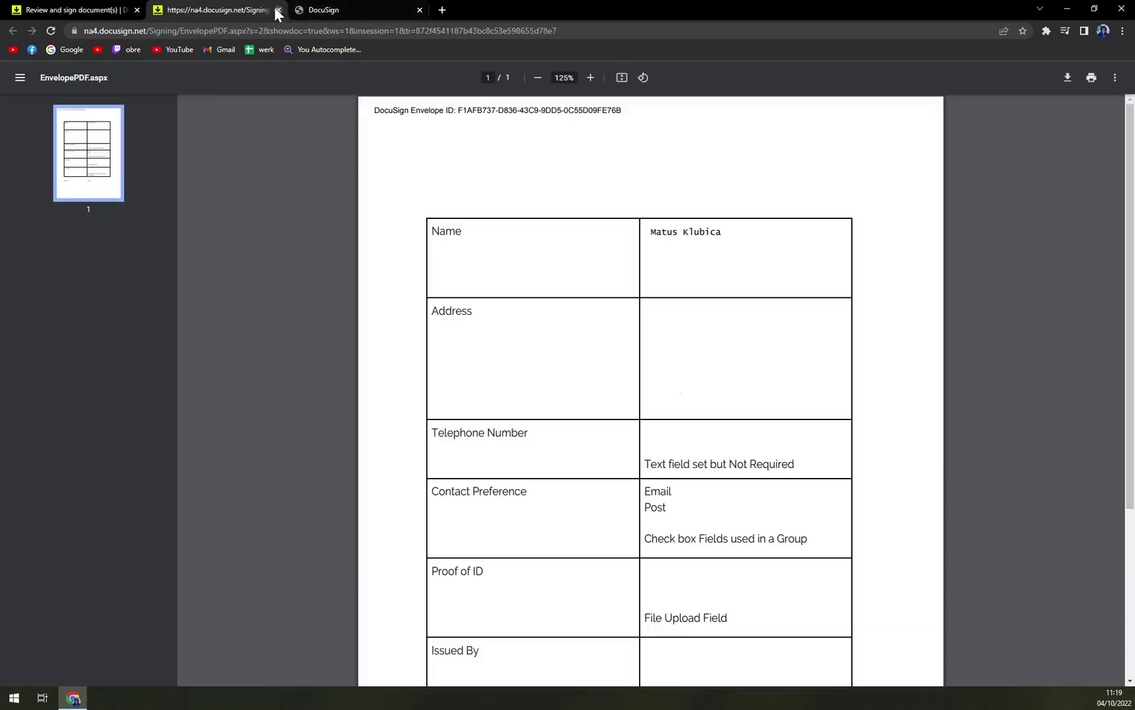
scroll(422, 418, "down", 1)
scroll(421, 419, "down", 4)
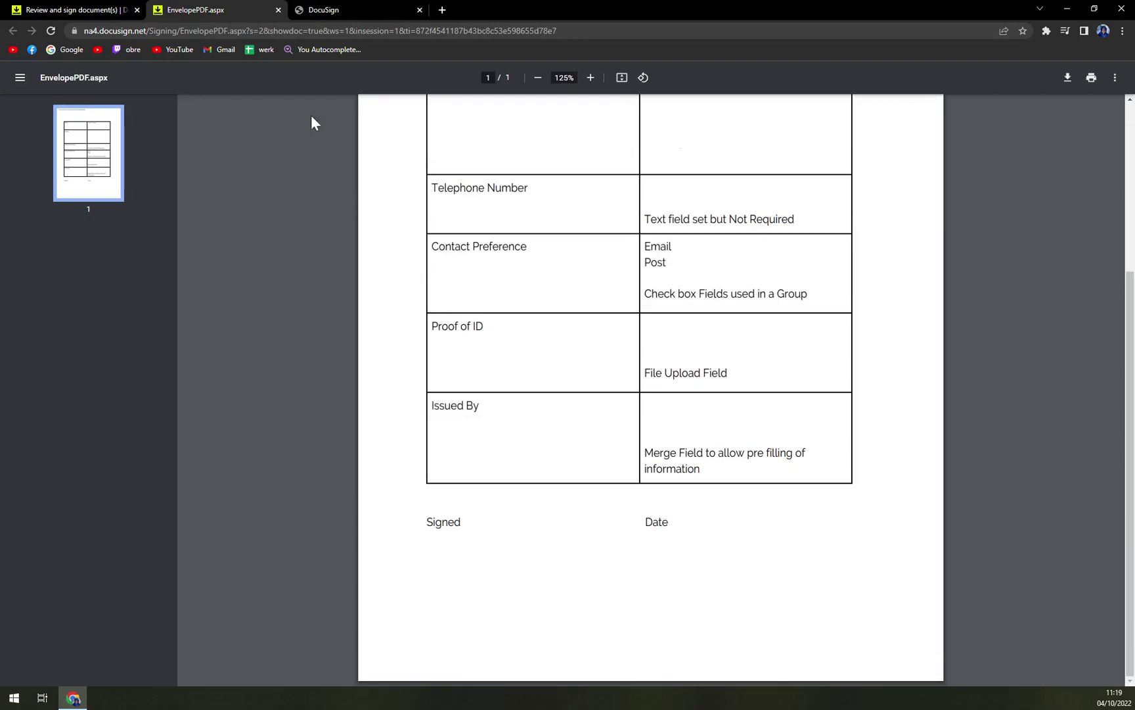
left_click(278, 10)
left_click(279, 10)
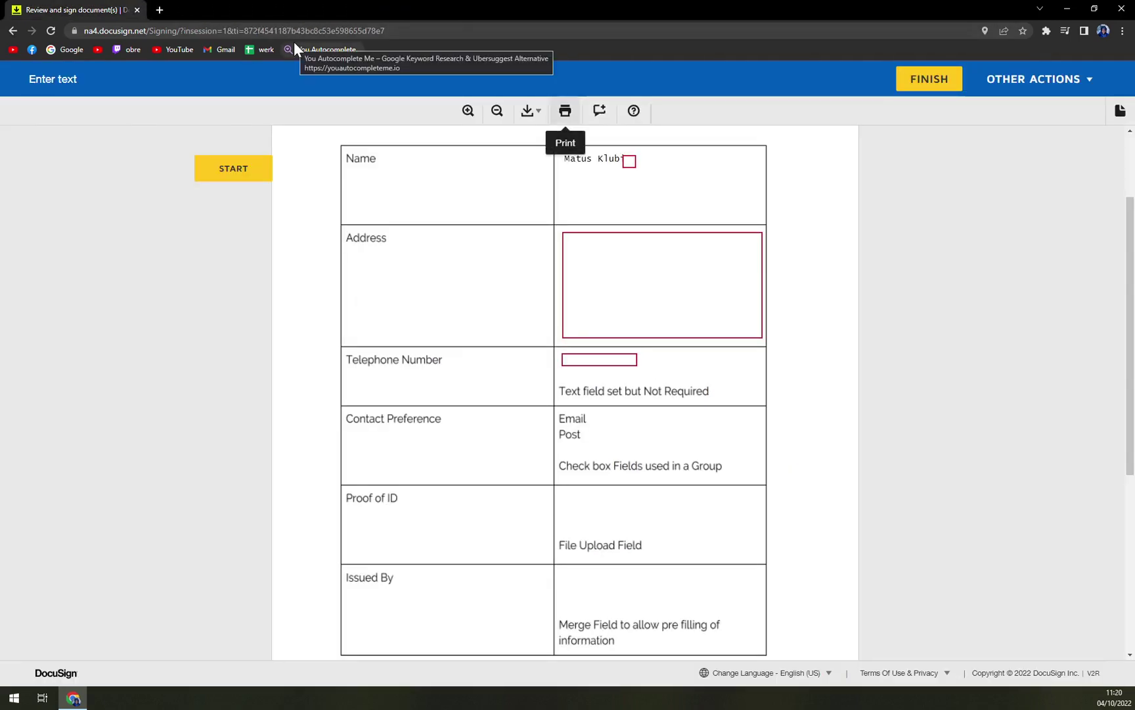